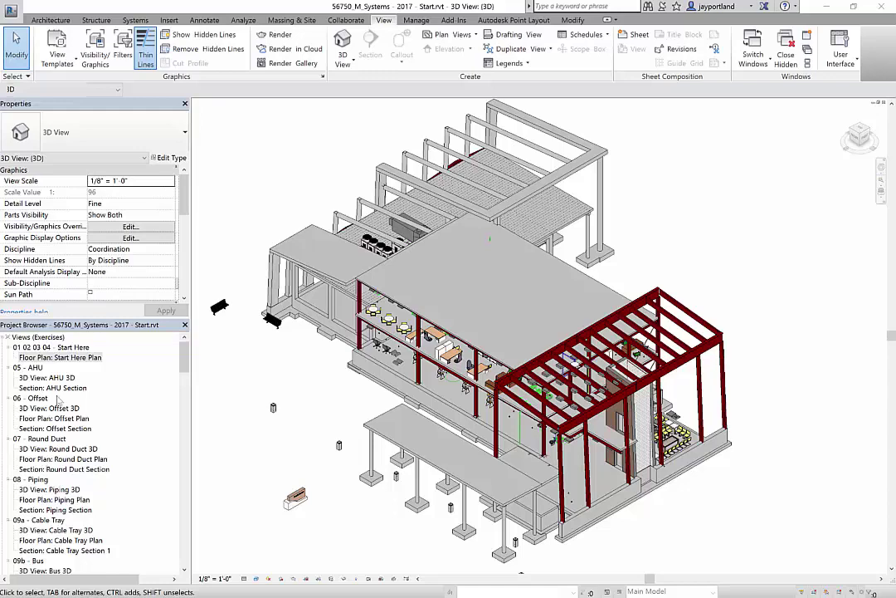
Open the Start Here Plan floor plan, then show the MEP fabrication parts and view the groups in the ADSK - HVAC: Supply Air service.
{"action": "double_click", "coordinate": [60, 357]}
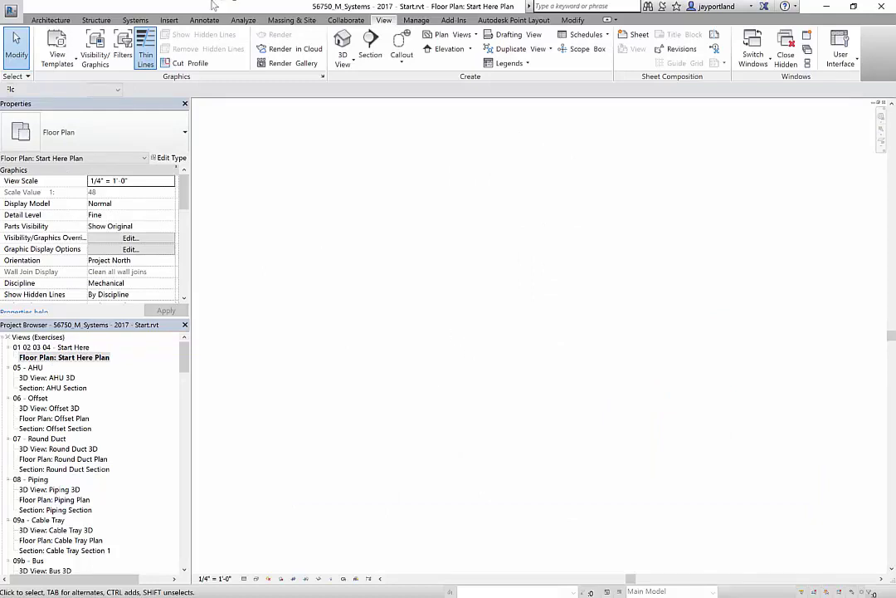
{"action": "left_click", "coordinate": [136, 20]}
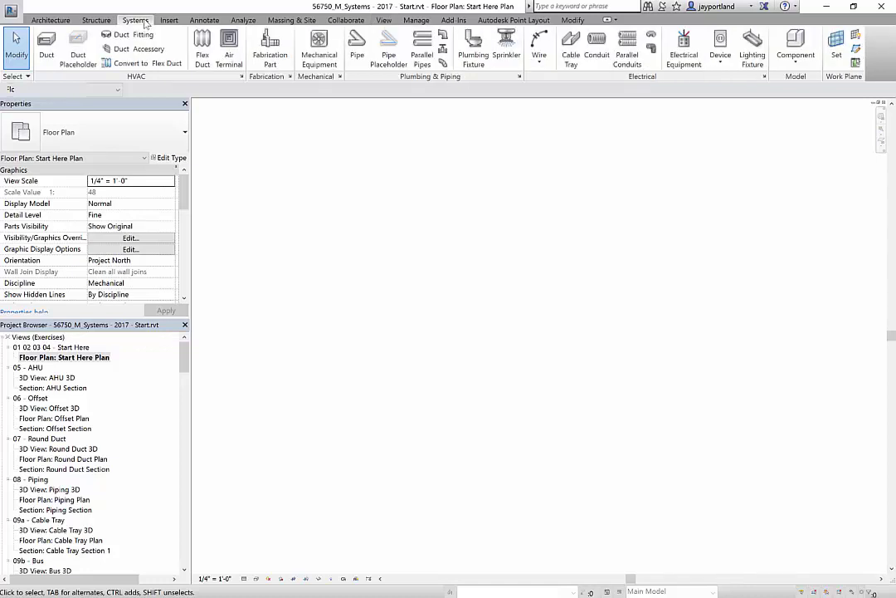
{"action": "left_click", "coordinate": [268, 47]}
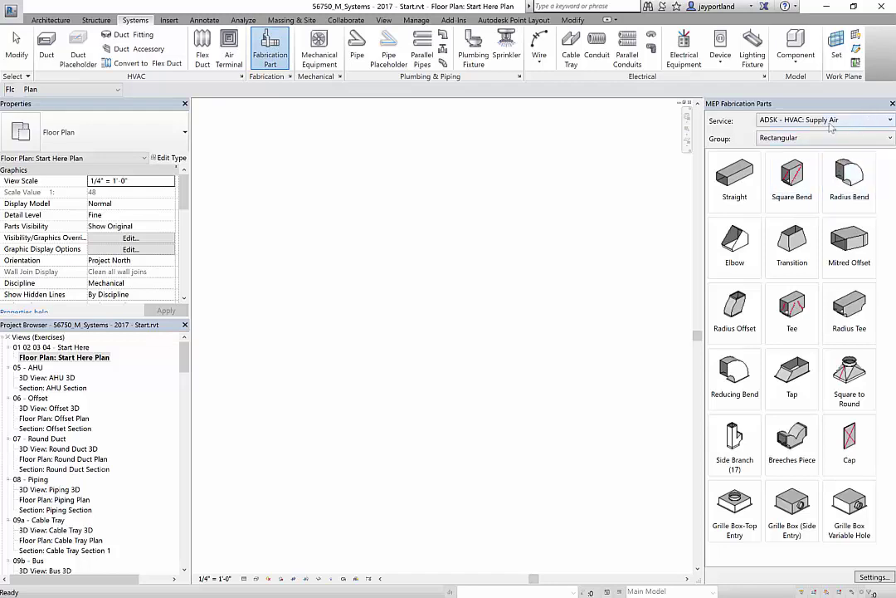
{"action": "left_click", "coordinate": [826, 138]}
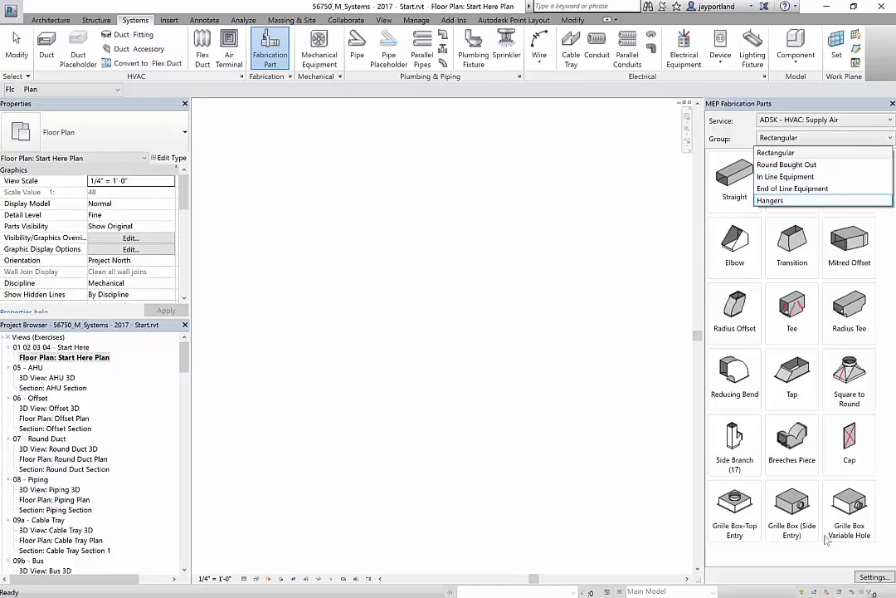
Open the fabrication settings and reload the Imperial Content V3.04 fabrication configuration.
{"action": "left_click", "coordinate": [874, 579]}
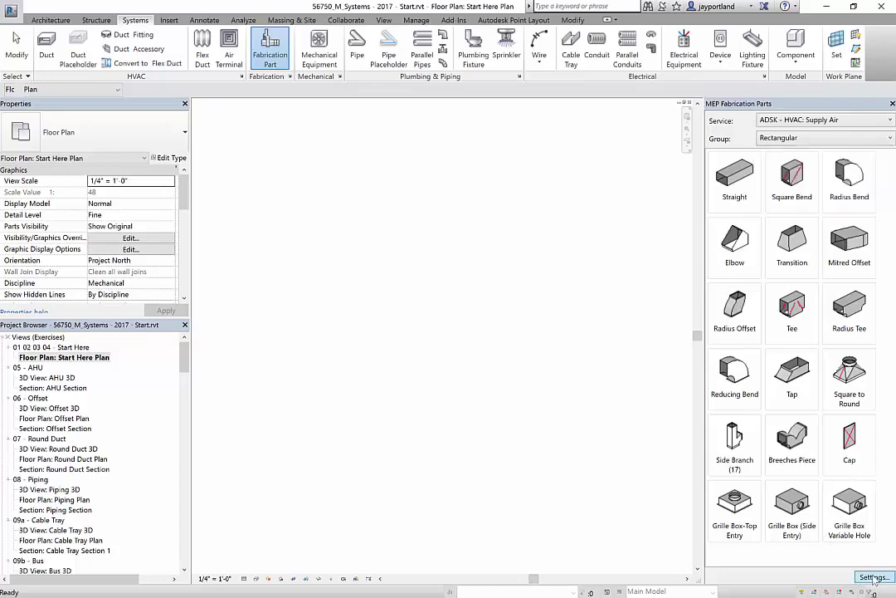
{"action": "left_click", "coordinate": [873, 576]}
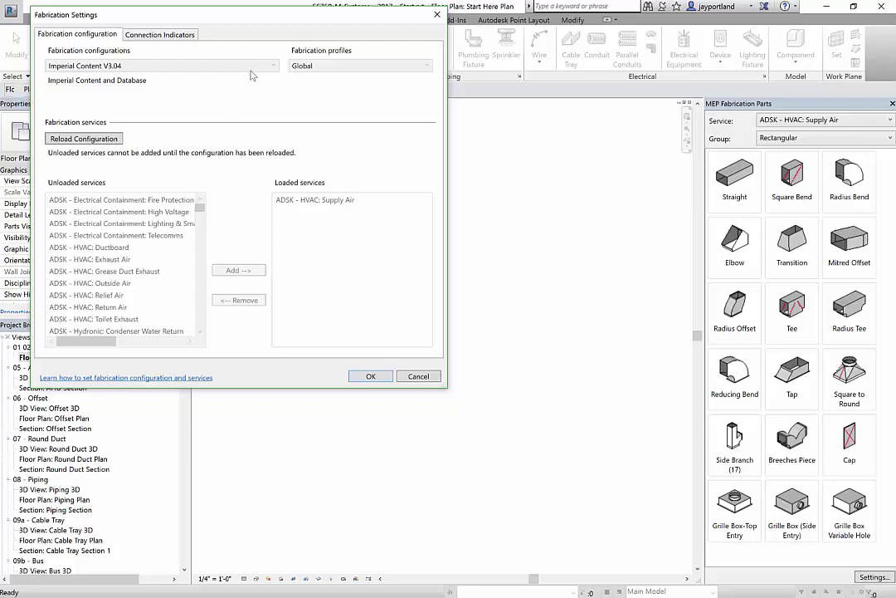
{"action": "left_click", "coordinate": [84, 138]}
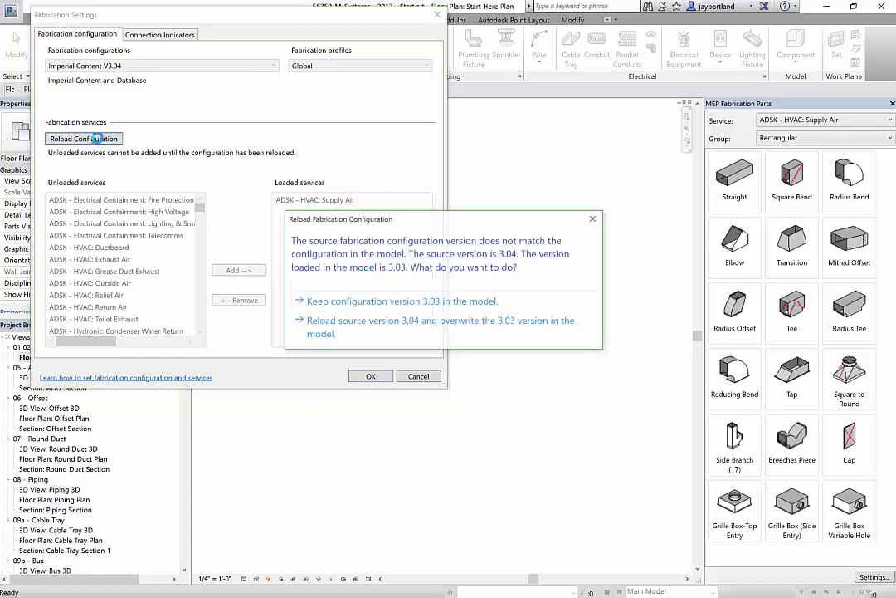
{"action": "left_click", "coordinate": [370, 274]}
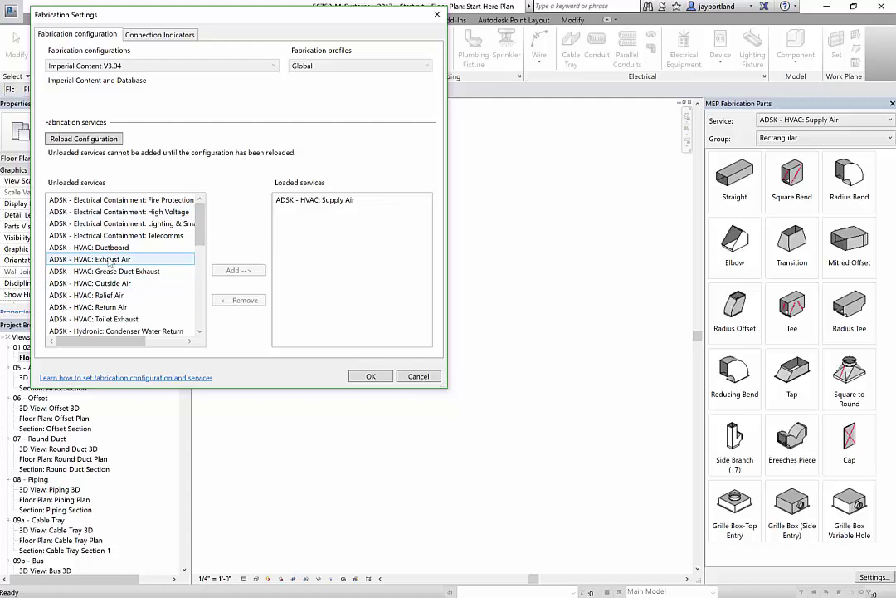
Add ADSK - Hydronic: Process Chilled Water Supply to the loaded fabrication services and accept the settings.
{"action": "left_click_drag", "start_coordinate": [200, 212], "coordinate": [209, 239]}
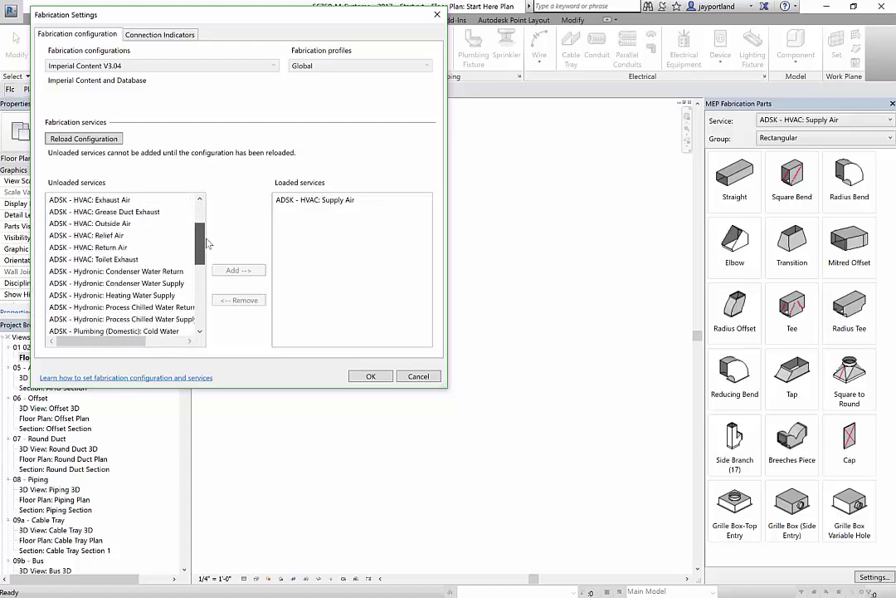
{"action": "left_click", "coordinate": [132, 322]}
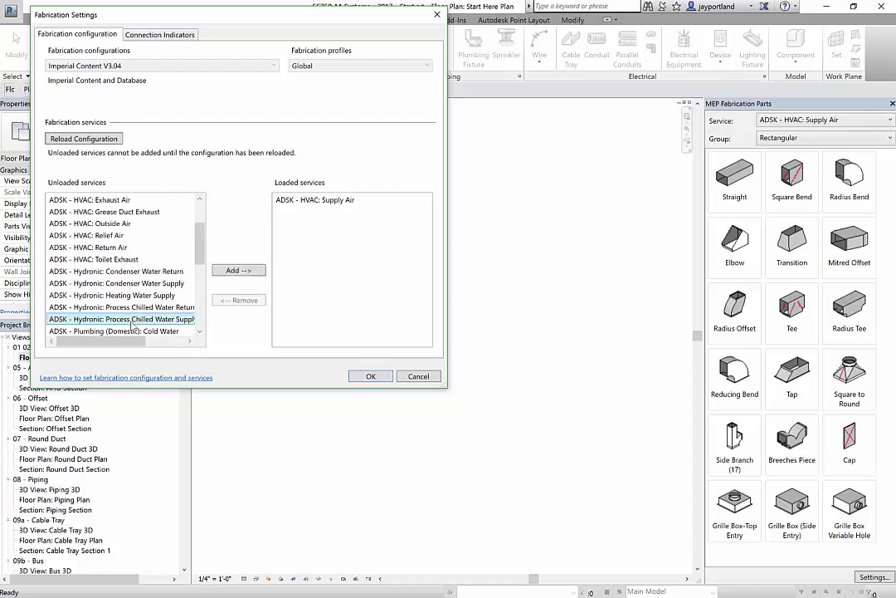
{"action": "left_click", "coordinate": [239, 271]}
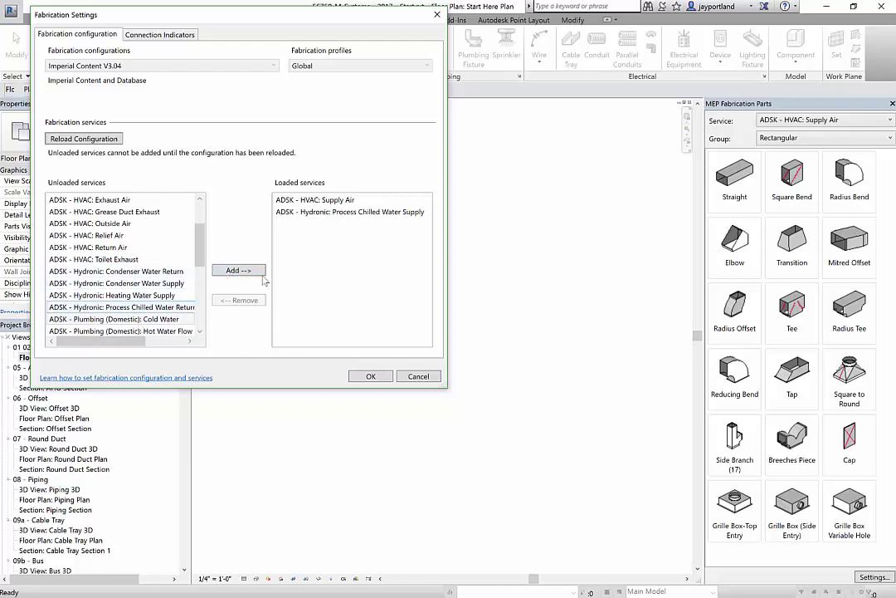
{"action": "left_click", "coordinate": [366, 378]}
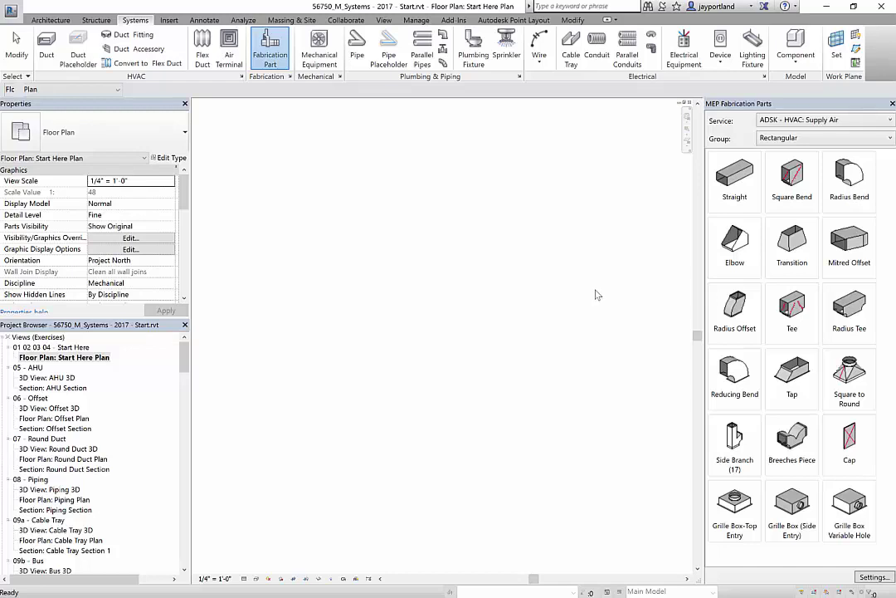
Place two Straight rectangular fabrication parts end to end as a horizontal run, trying the connector toggle before placement.
{"action": "left_click", "coordinate": [732, 183]}
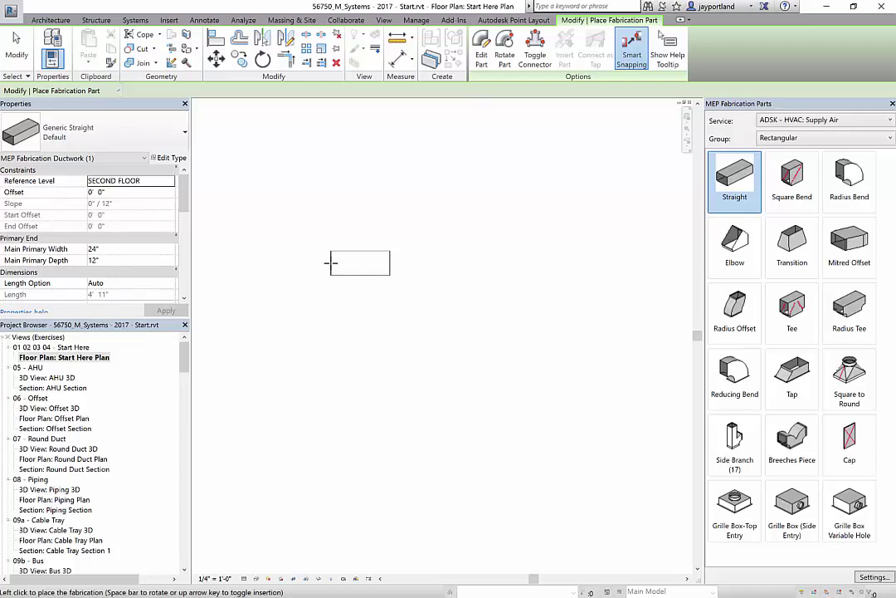
{"action": "left_click", "coordinate": [535, 50]}
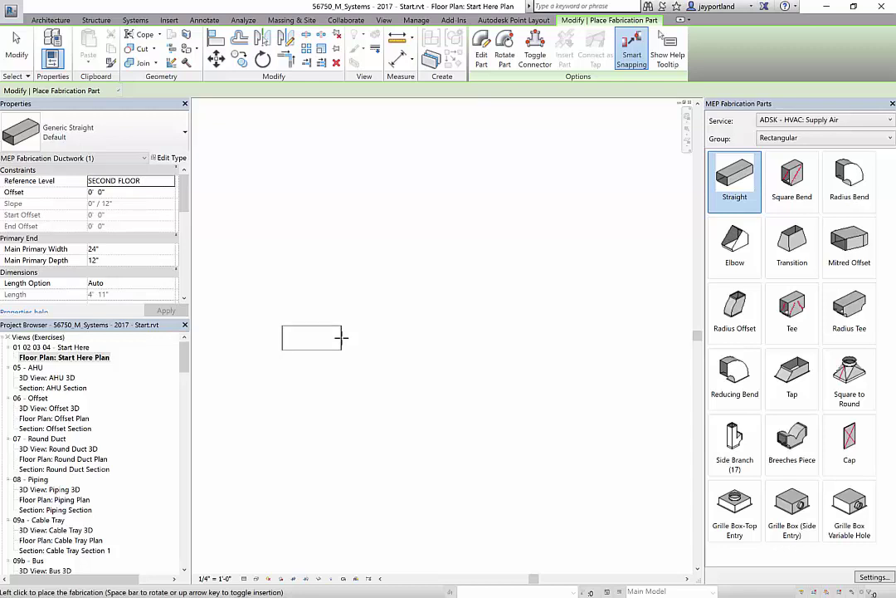
{"action": "left_click", "coordinate": [535, 52]}
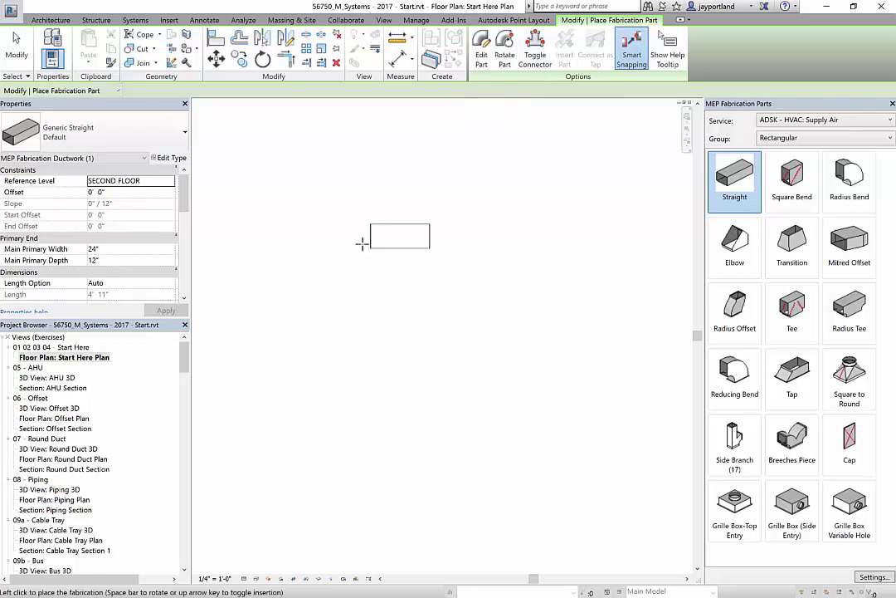
{"action": "left_click", "coordinate": [299, 284]}
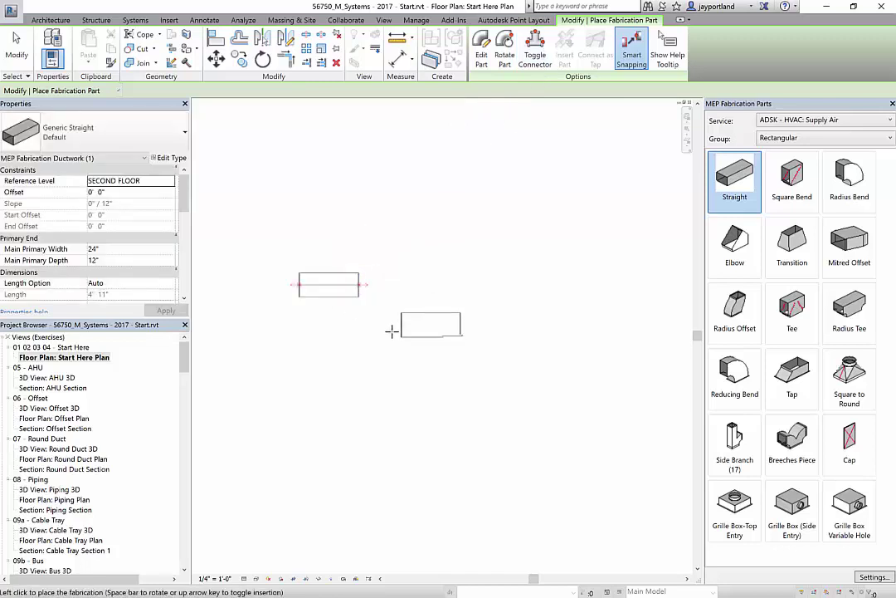
{"action": "left_click", "coordinate": [362, 285]}
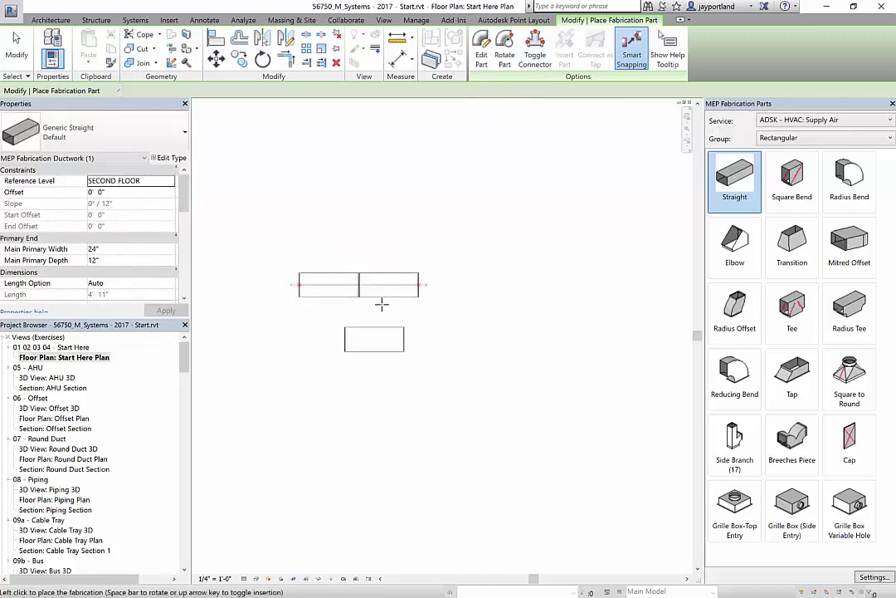
Attach a Square Bend to the right end of the run and continue downward with two Straight parts.
{"action": "left_click", "coordinate": [792, 179]}
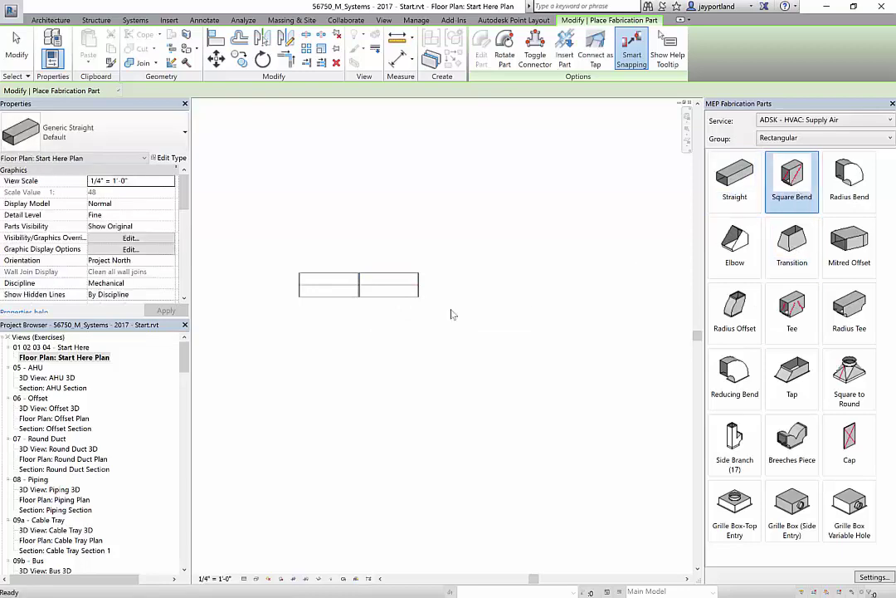
{"action": "left_click", "coordinate": [420, 279]}
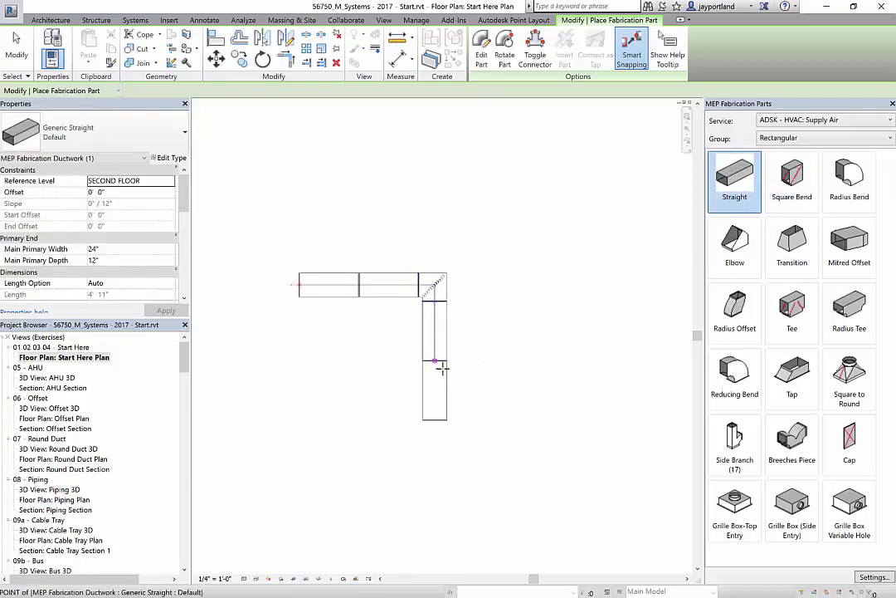
{"action": "left_click", "coordinate": [442, 368]}
Attach a second Square Bend at the bottom of the vertical run, continue rightward with two Straight parts, and end placement.
{"action": "left_click", "coordinate": [792, 179]}
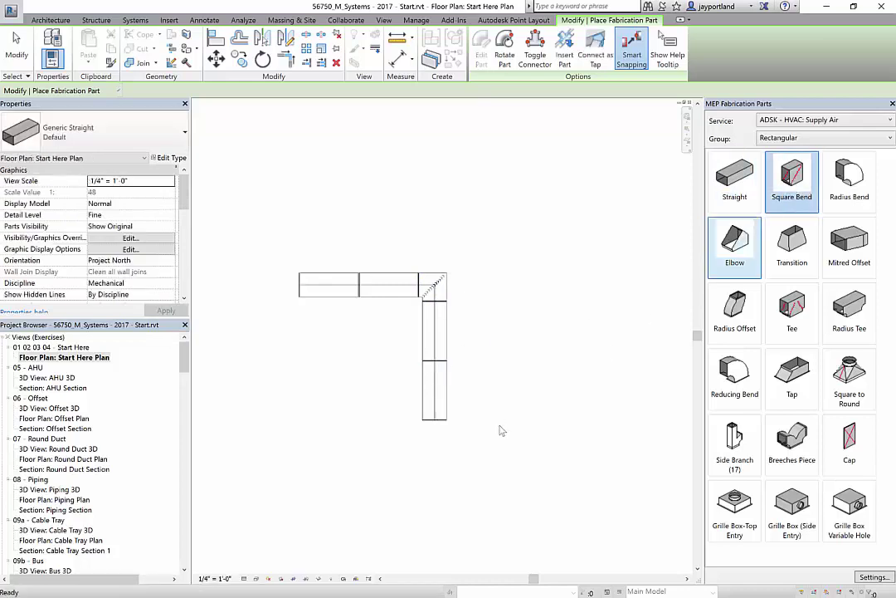
{"action": "left_click", "coordinate": [433, 430]}
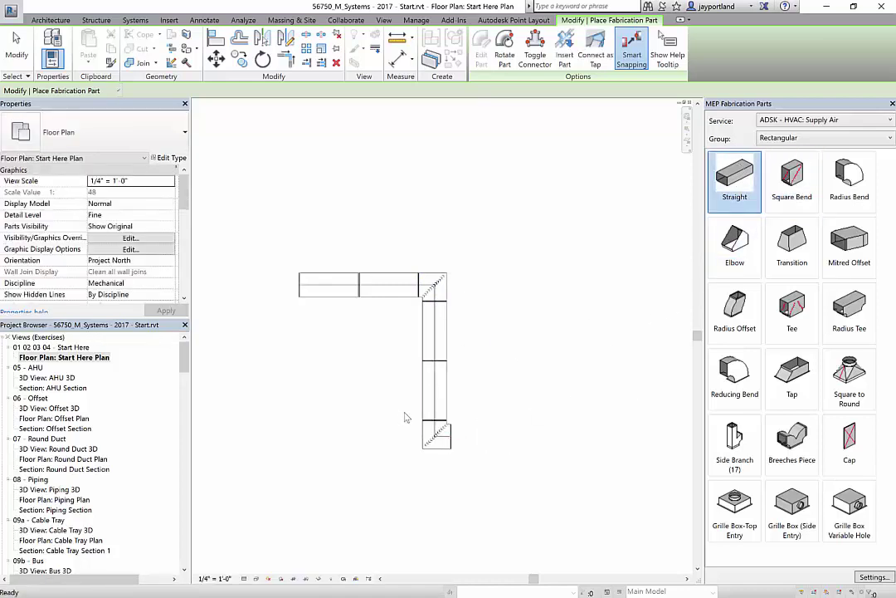
{"action": "left_click", "coordinate": [513, 437]}
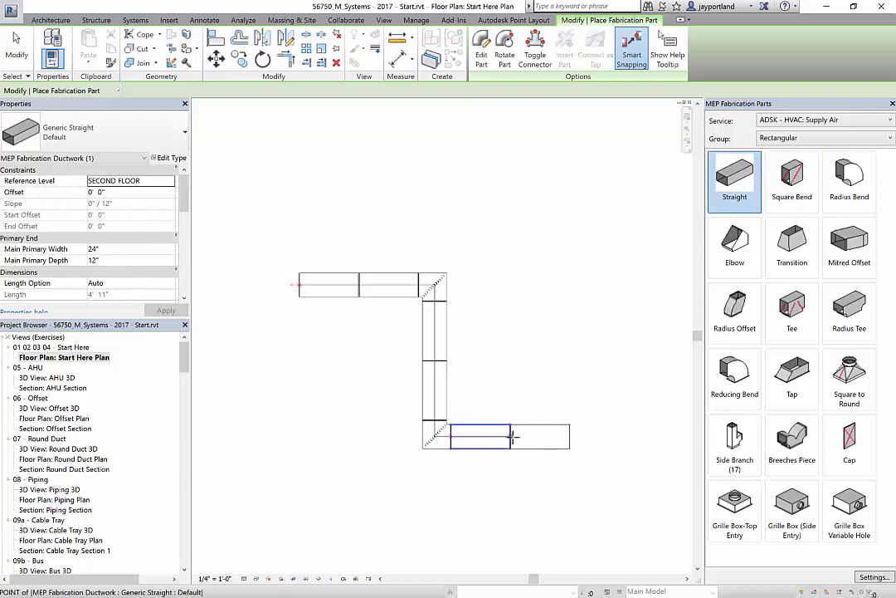
{"action": "key", "text": "Escape"}
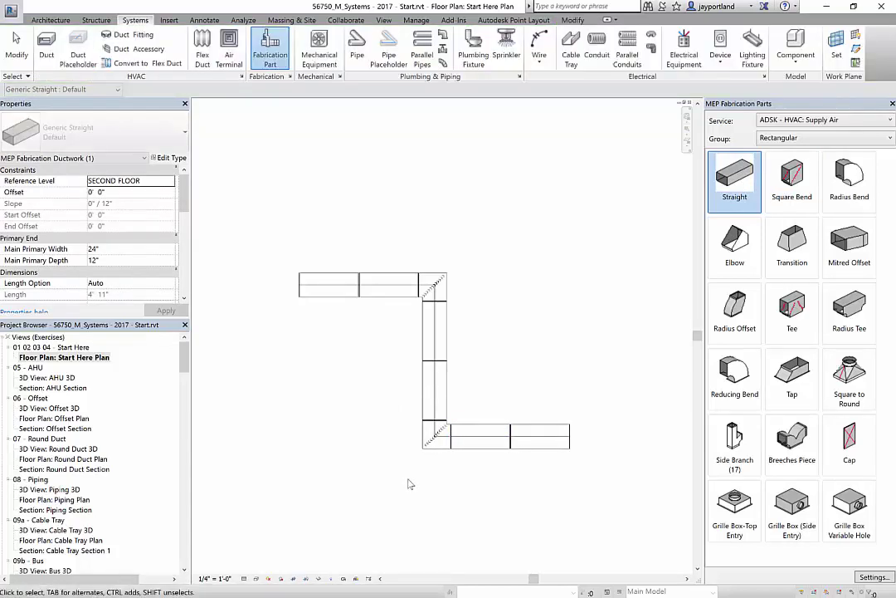
{"action": "key", "text": "Escape"}
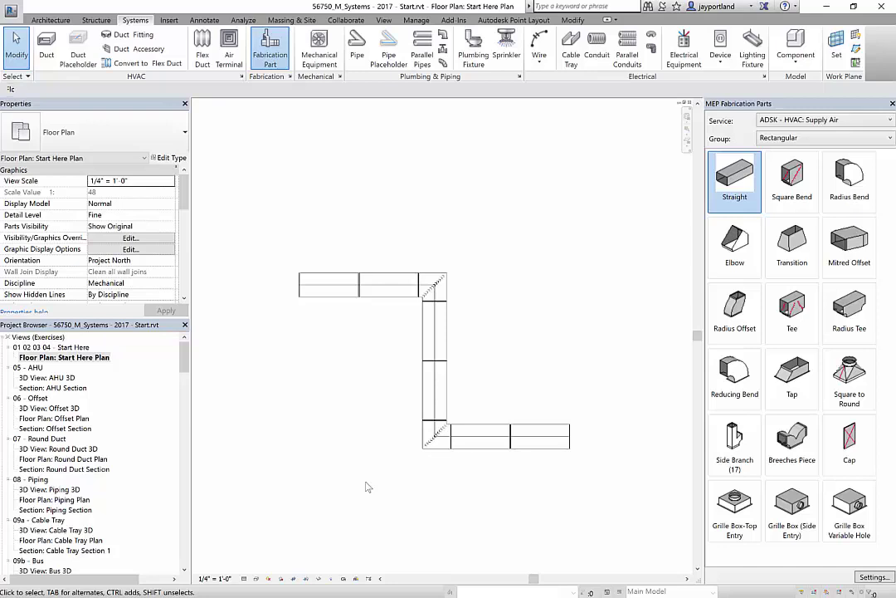
{"action": "left_click", "coordinate": [50, 50]}
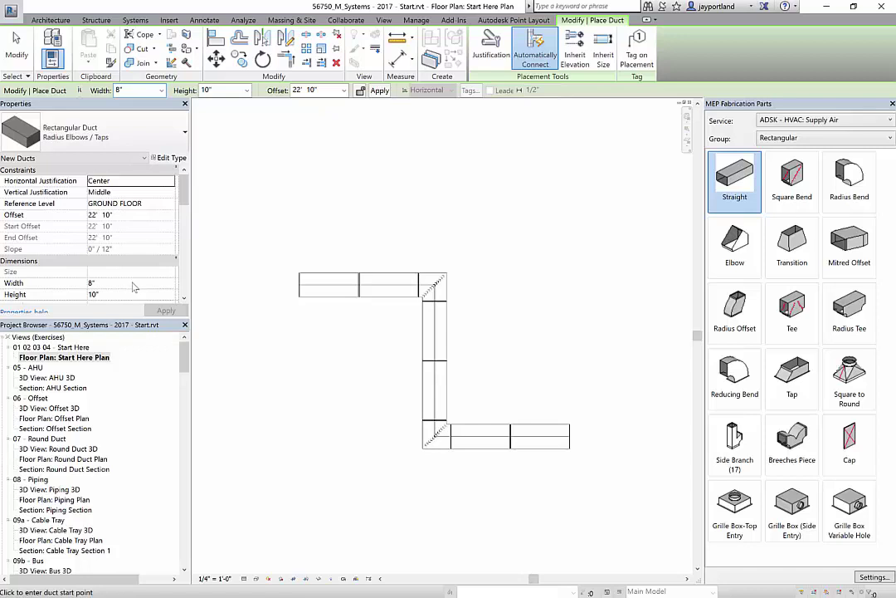
{"action": "key", "text": "Escape"}
{"action": "key", "text": "Escape"}
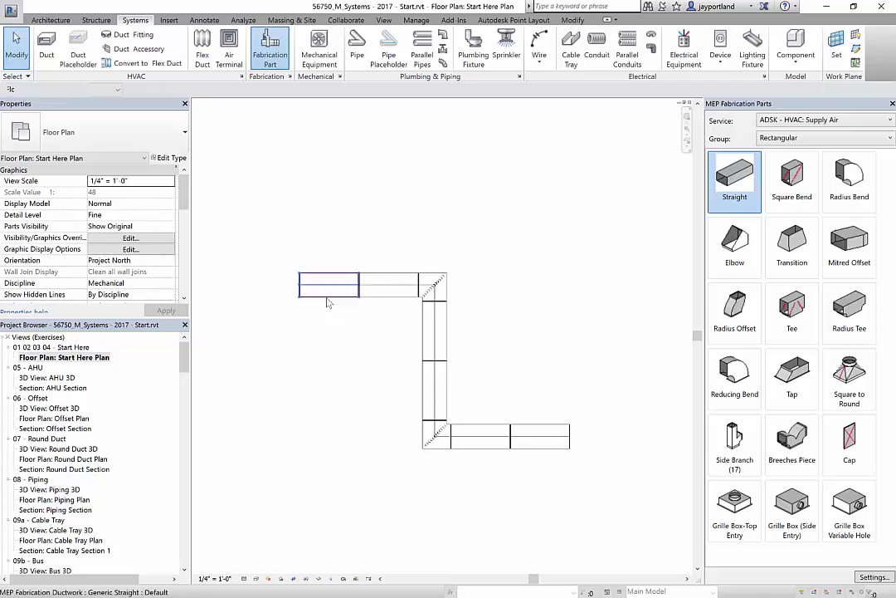
Check the first fabrication straight's size, and set new rectangular ducts to a width of 24" and a height of 12".
{"action": "left_click", "coordinate": [326, 286]}
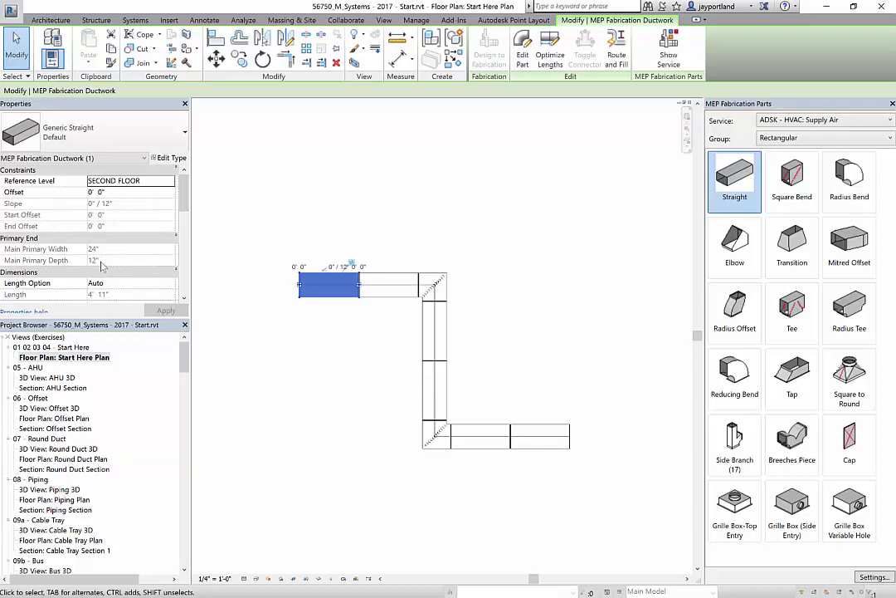
{"action": "key", "text": "Escape"}
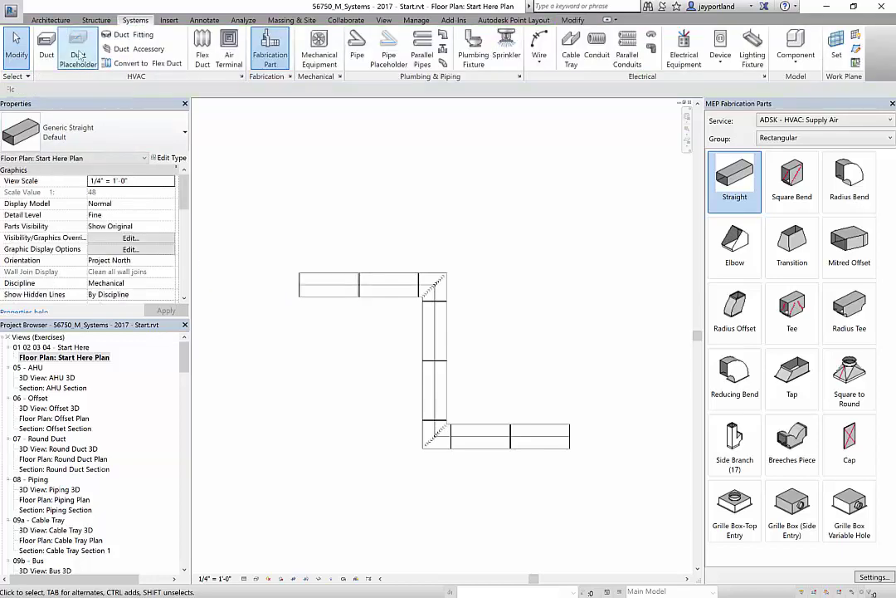
{"action": "left_click", "coordinate": [47, 46]}
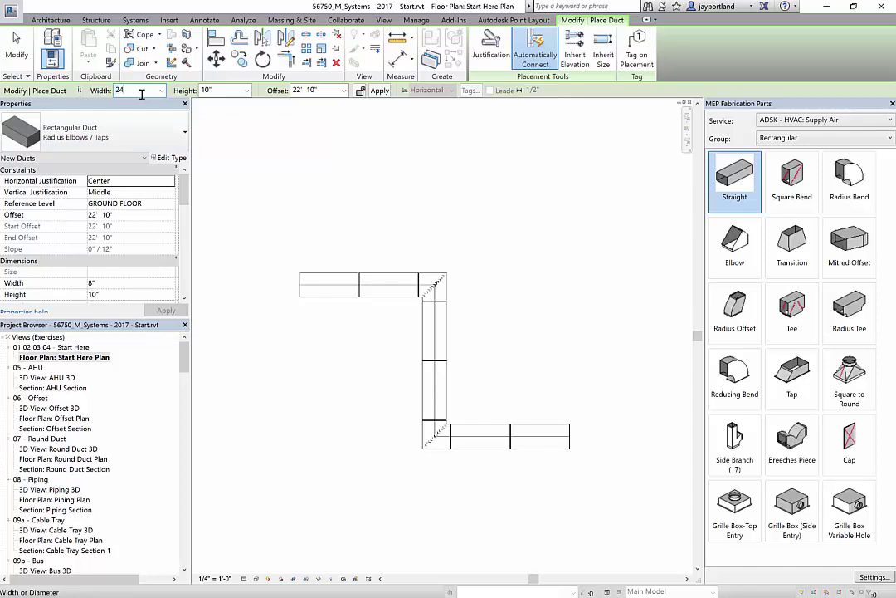
{"action": "left_click", "coordinate": [142, 94]}
{"action": "type", "text": "24"}
{"action": "left_click", "coordinate": [215, 90]}
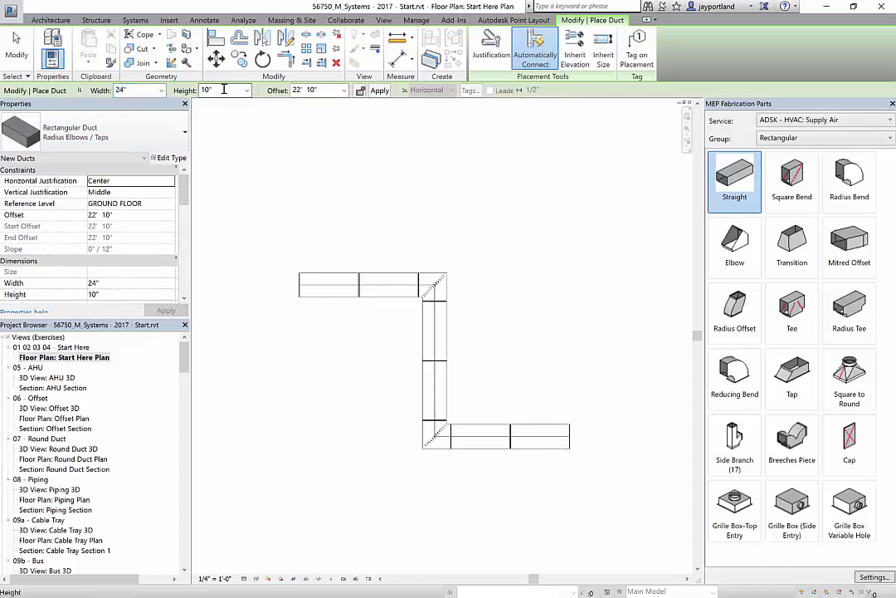
{"action": "left_click", "coordinate": [224, 90]}
{"action": "type", "text": "12"}
{"action": "key", "text": "Return"}
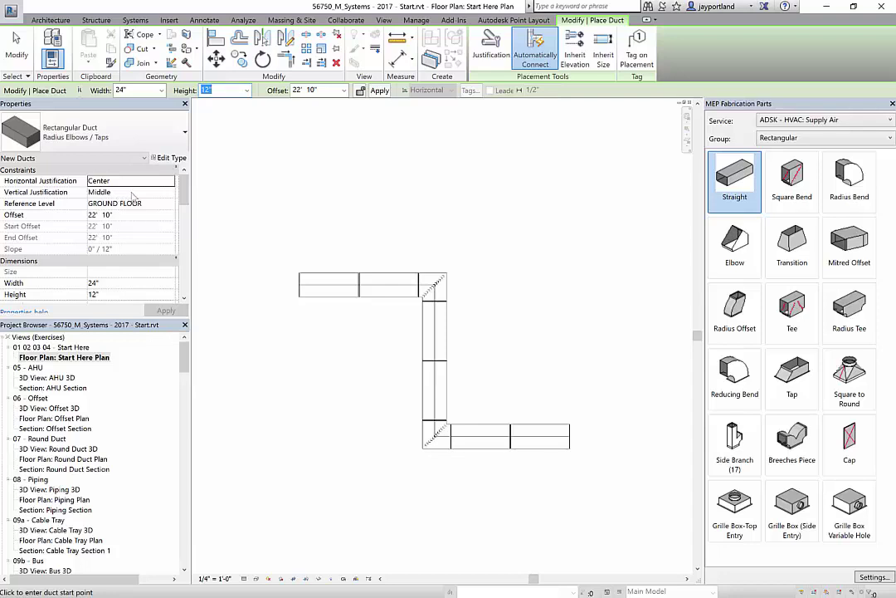
Set new ducts' vertical justification to Top and draw a generic rectangular run right, down and right beside the fabrication run.
{"action": "left_click", "coordinate": [172, 192]}
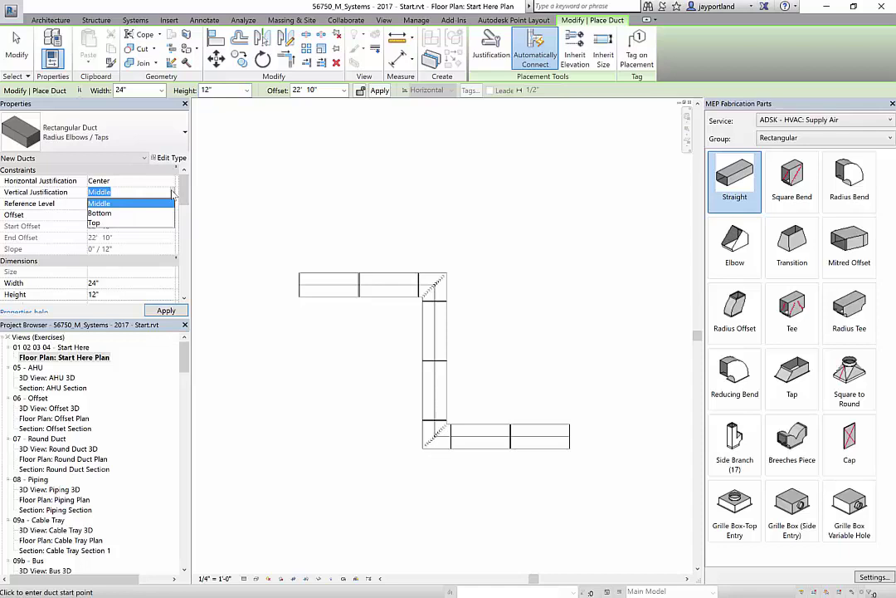
{"action": "left_click", "coordinate": [97, 224]}
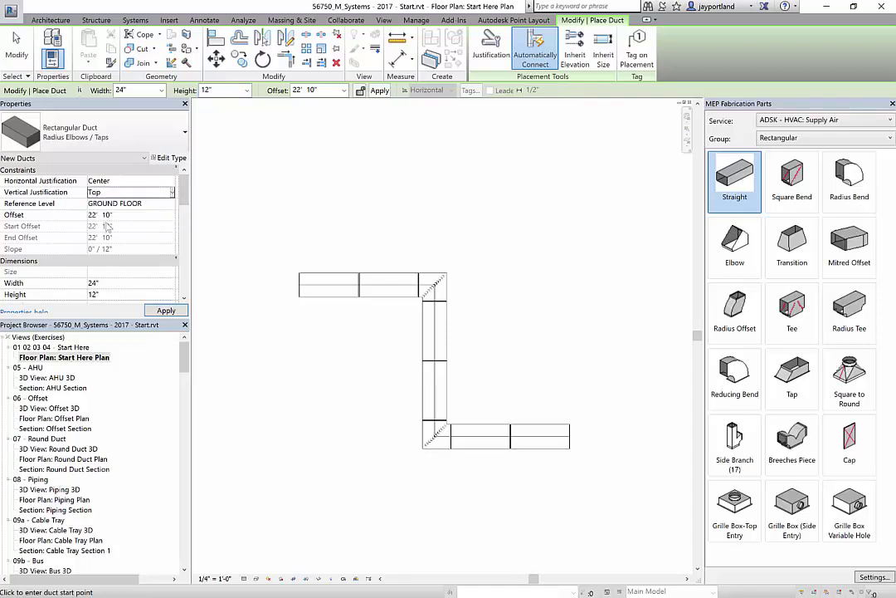
{"action": "left_click", "coordinate": [301, 322]}
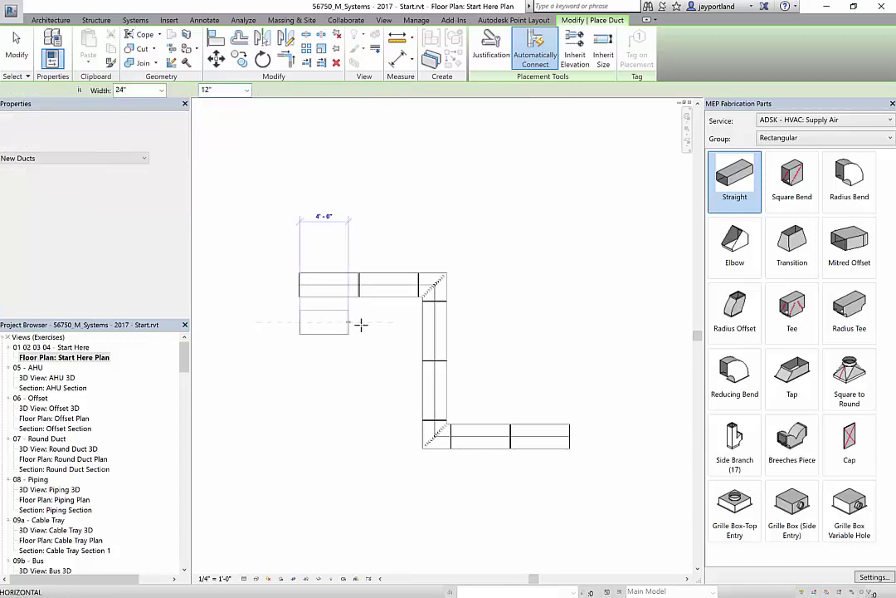
{"action": "left_click", "coordinate": [390, 322]}
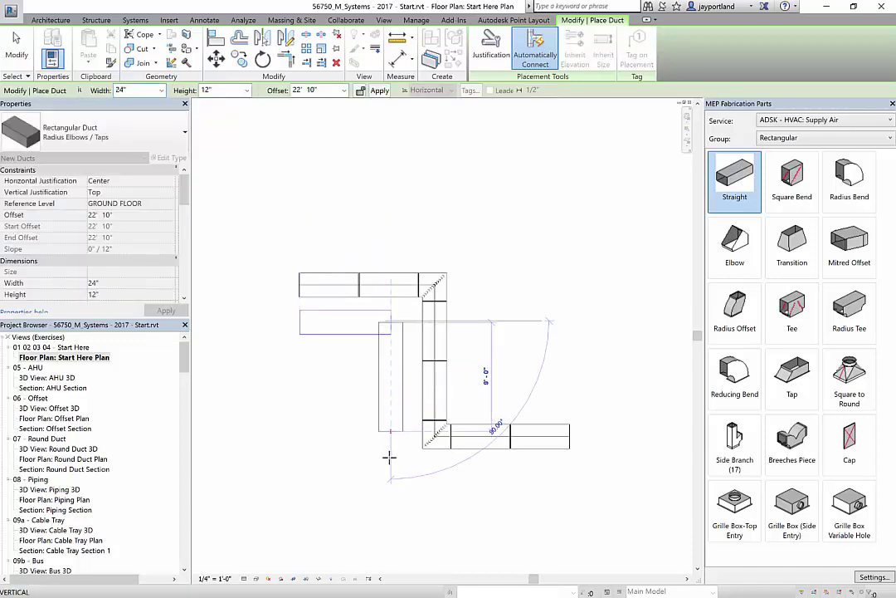
{"action": "left_click", "coordinate": [494, 503]}
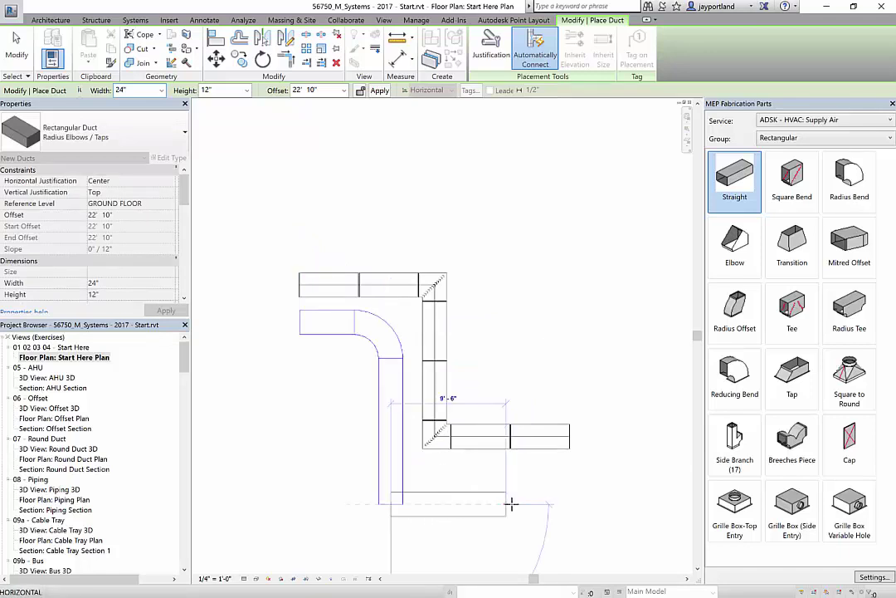
{"action": "left_click", "coordinate": [574, 504]}
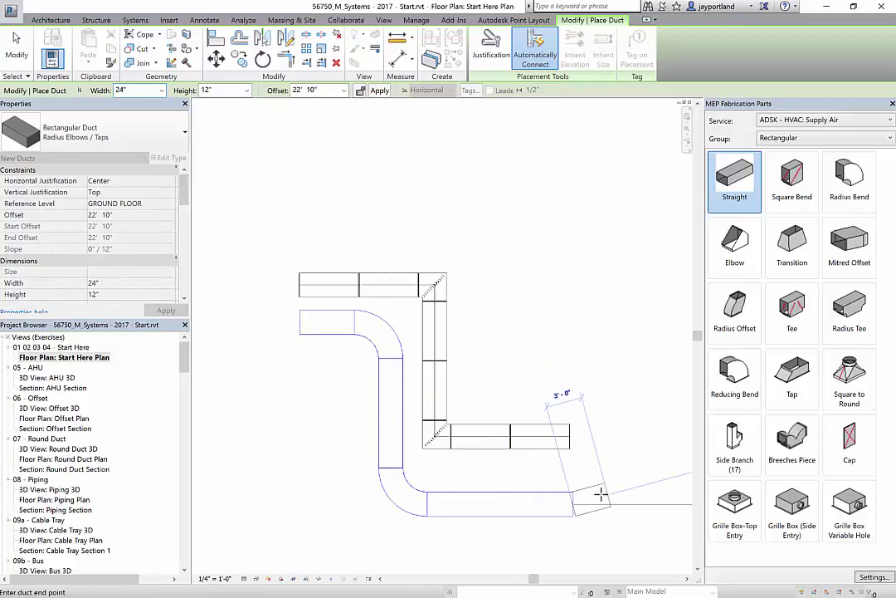
{"action": "key", "text": "Escape"}
{"action": "key", "text": "Escape"}
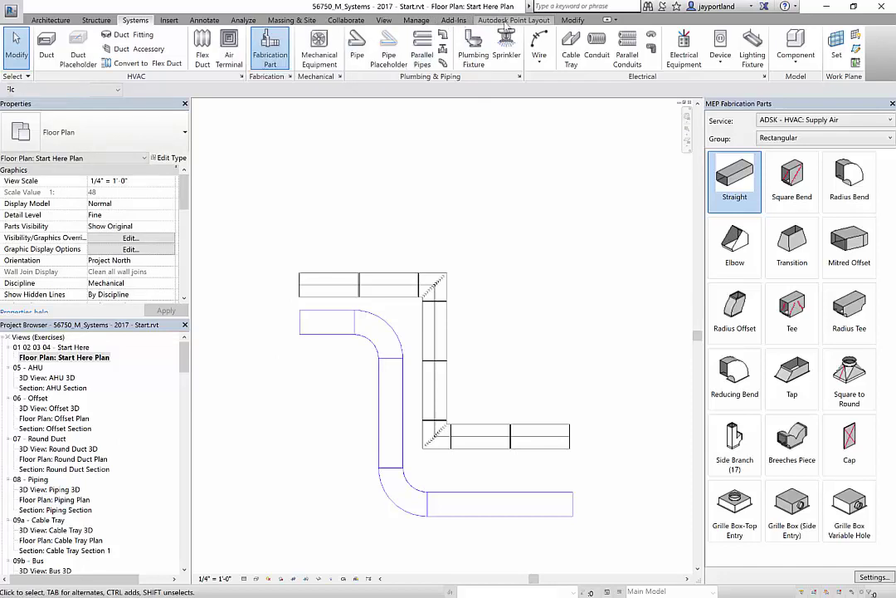
Open the default 3D view and bring both duct runs into close view.
{"action": "left_click", "coordinate": [384, 21]}
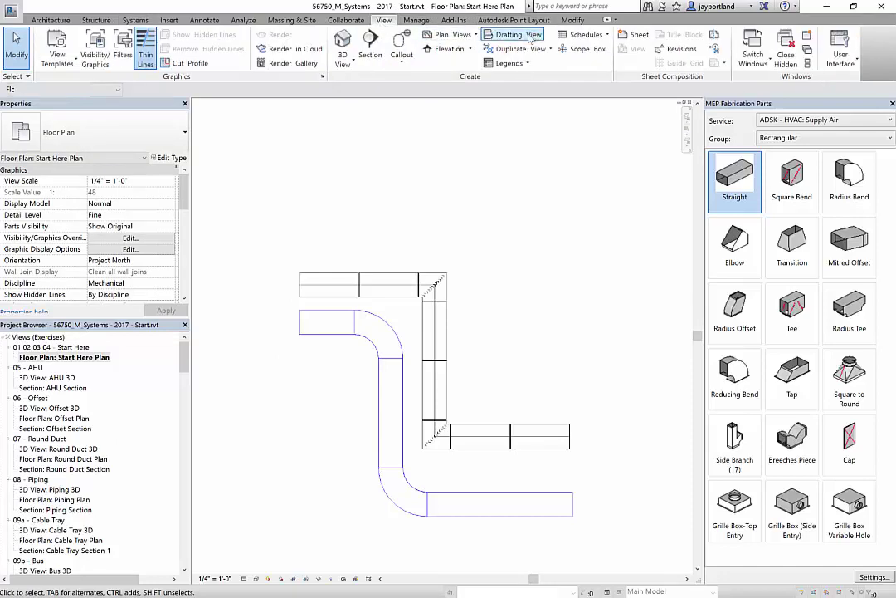
{"action": "left_click", "coordinate": [342, 40]}
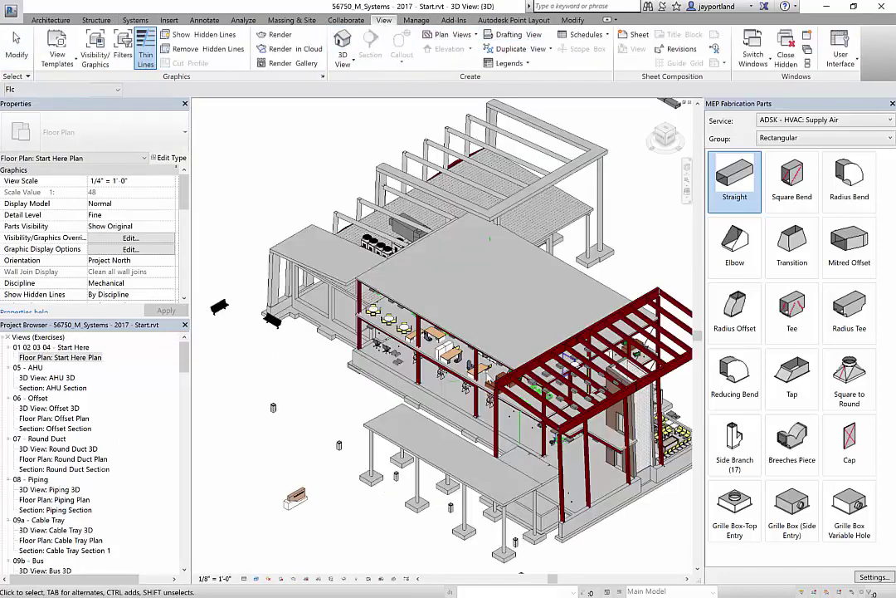
{"action": "middle_click_drag", "start_coordinate": [553, 302], "coordinate": [413, 408]}
{"action": "scroll", "coordinate": [508, 269], "scroll_direction": "up", "scroll_amount": 3}
{"action": "scroll", "coordinate": [508, 269], "scroll_direction": "up", "scroll_amount": 2}
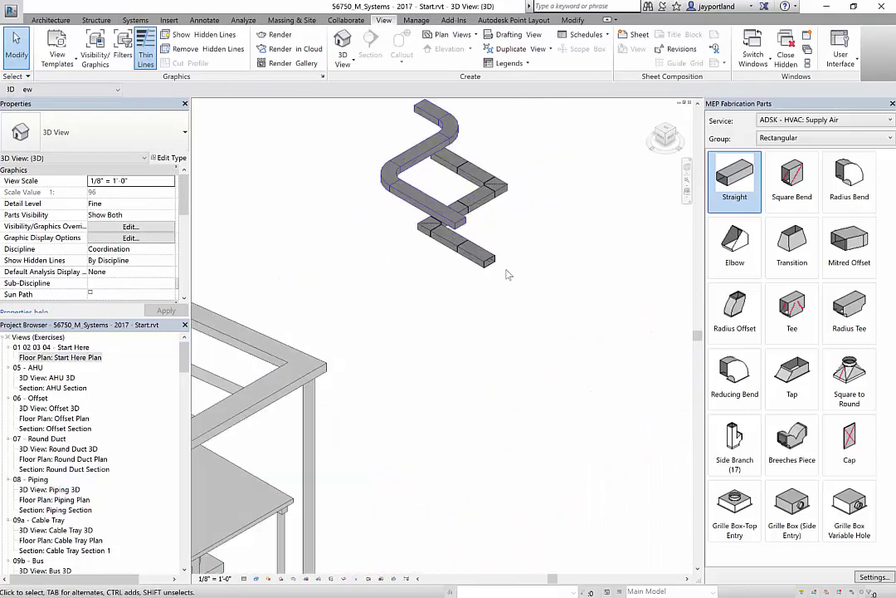
{"action": "scroll", "coordinate": [508, 275], "scroll_direction": "up", "scroll_amount": 2}
Check the top and bottom elevations of the last straight in the fabrication run.
{"action": "left_click", "coordinate": [482, 257]}
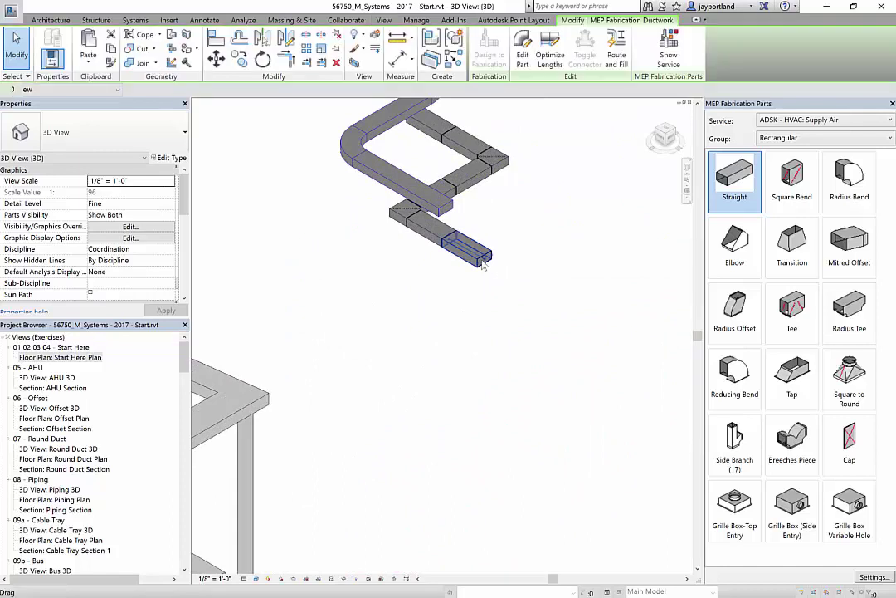
{"action": "left_click", "coordinate": [184, 301]}
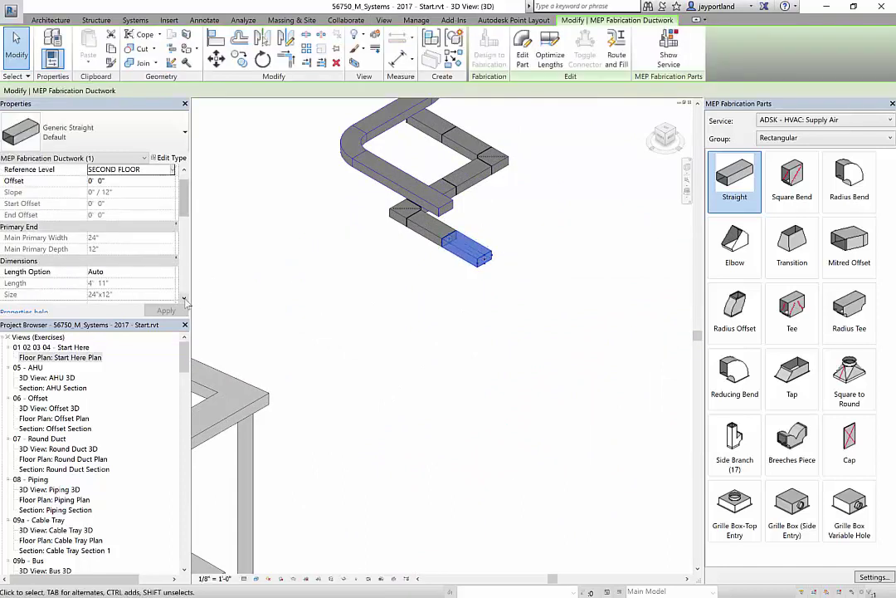
{"action": "left_click", "coordinate": [184, 300]}
{"action": "left_click", "coordinate": [184, 301]}
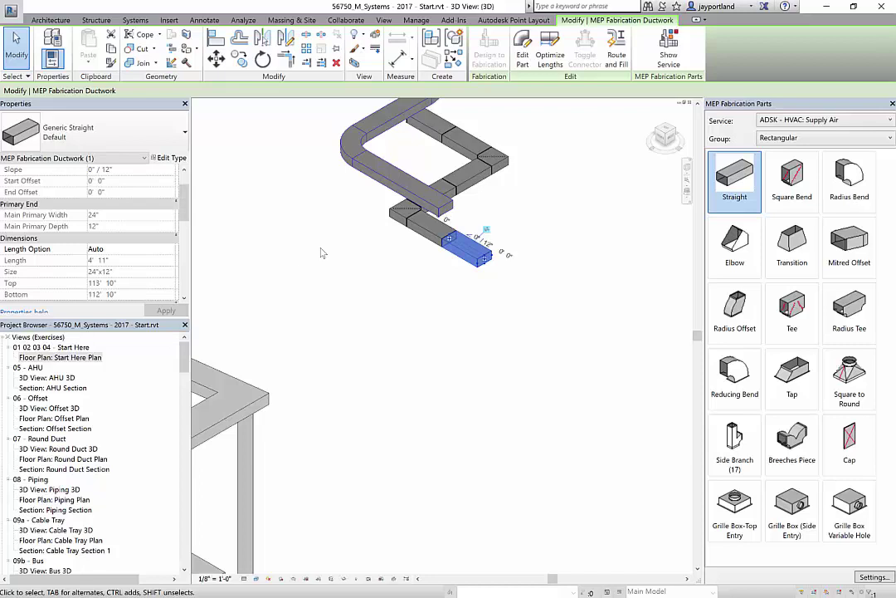
{"action": "left_click", "coordinate": [346, 214]}
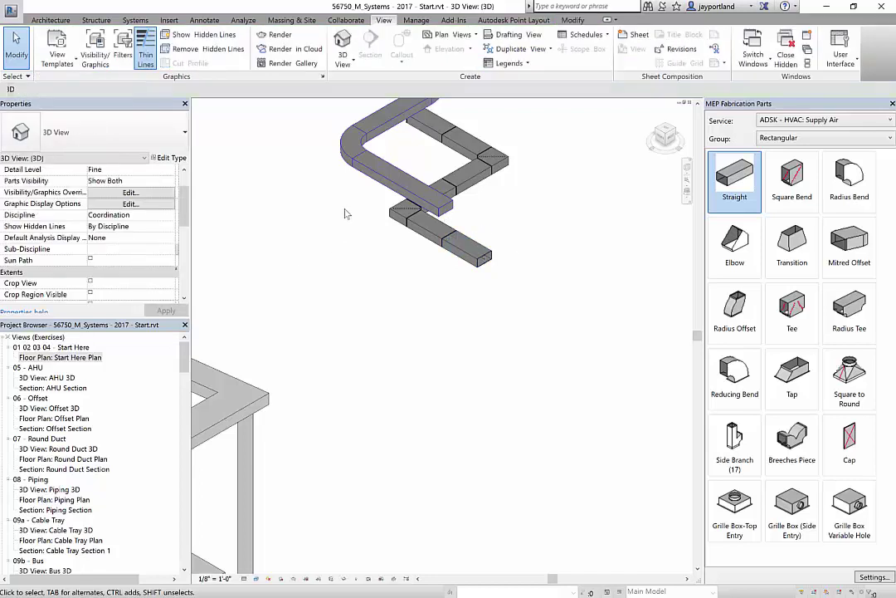
{"action": "scroll", "coordinate": [345, 213], "scroll_direction": "down", "scroll_amount": 2}
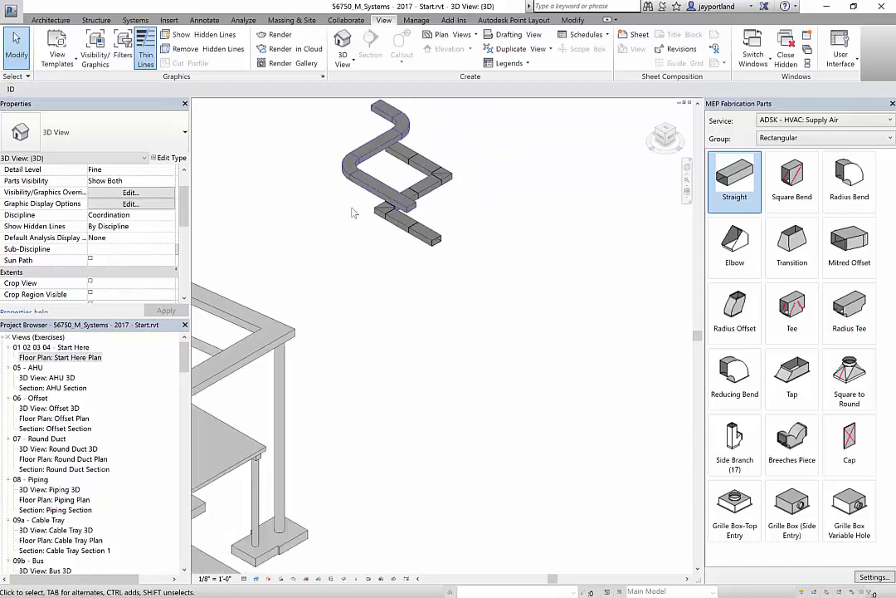
Select the whole generic duct run and set its offset to 13'.
{"action": "left_click", "coordinate": [370, 192]}
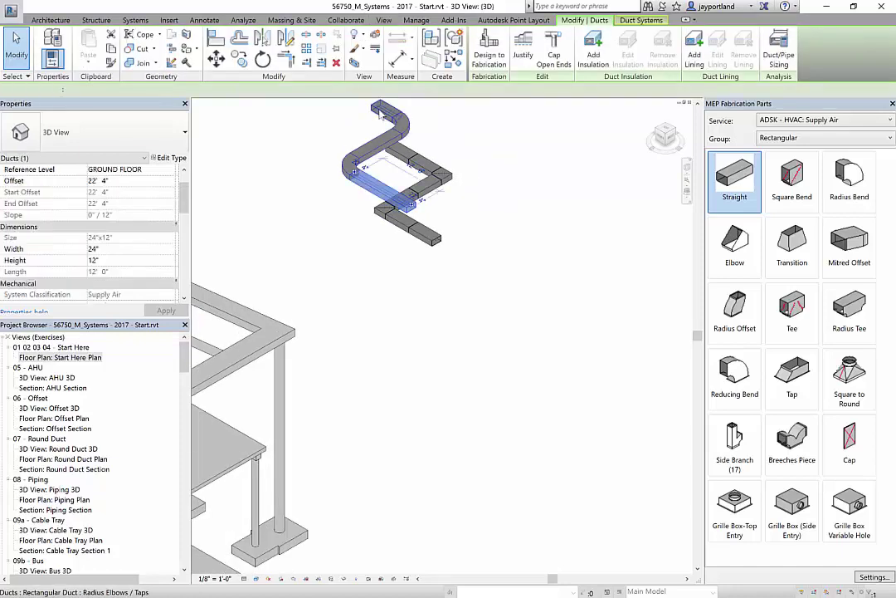
{"action": "left_click", "coordinate": [380, 116], "text": "ctrl"}
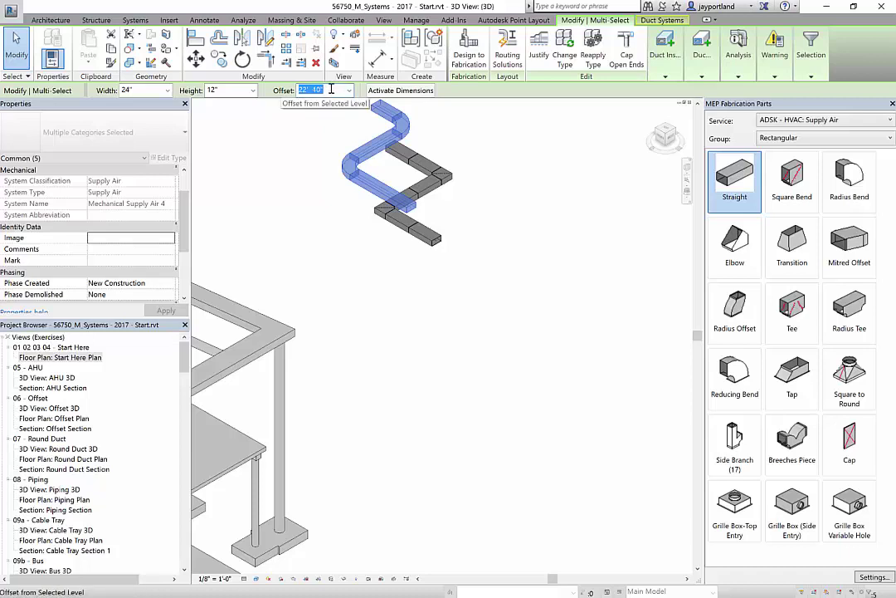
{"action": "left_click", "coordinate": [349, 90]}
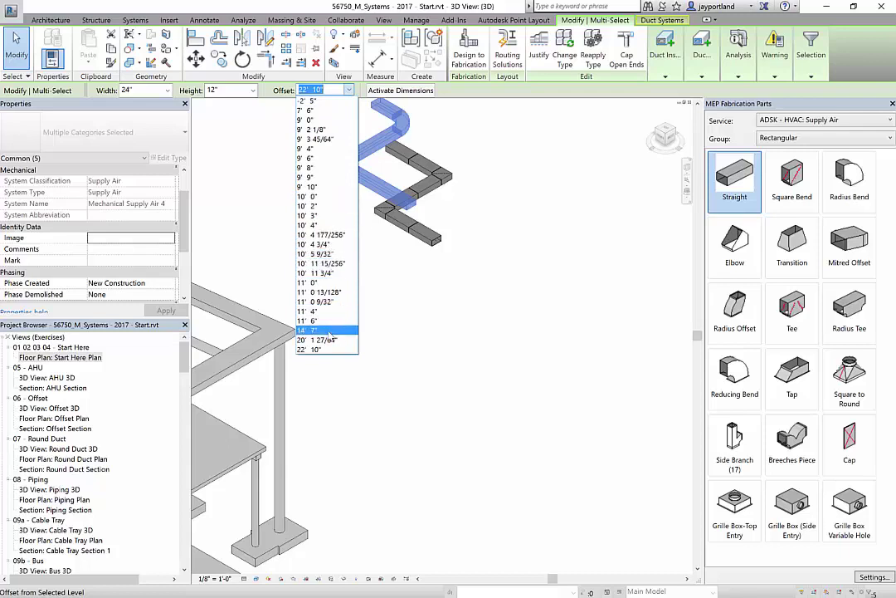
{"action": "left_click", "coordinate": [349, 88]}
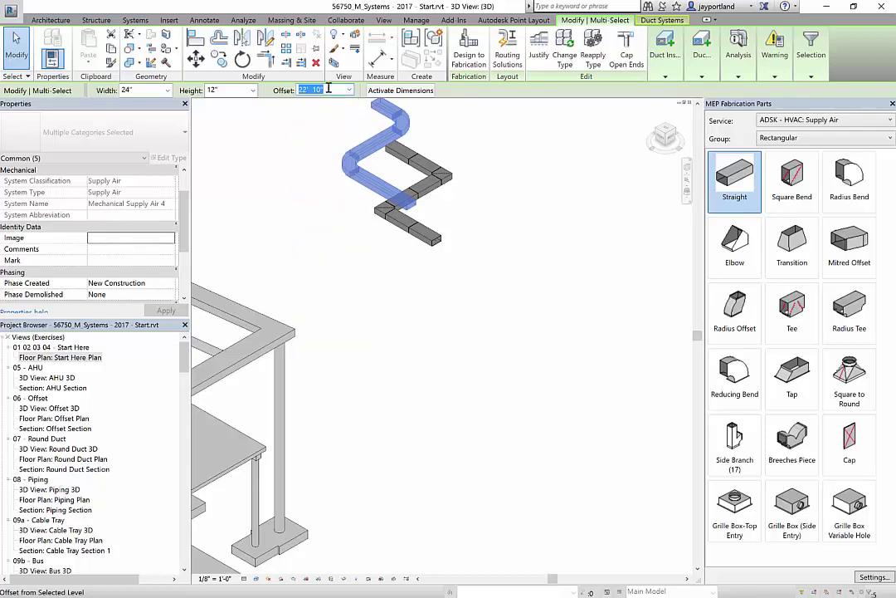
{"action": "type", "text": "13"}
{"action": "key", "text": "Return"}
{"action": "left_click", "coordinate": [330, 201]}
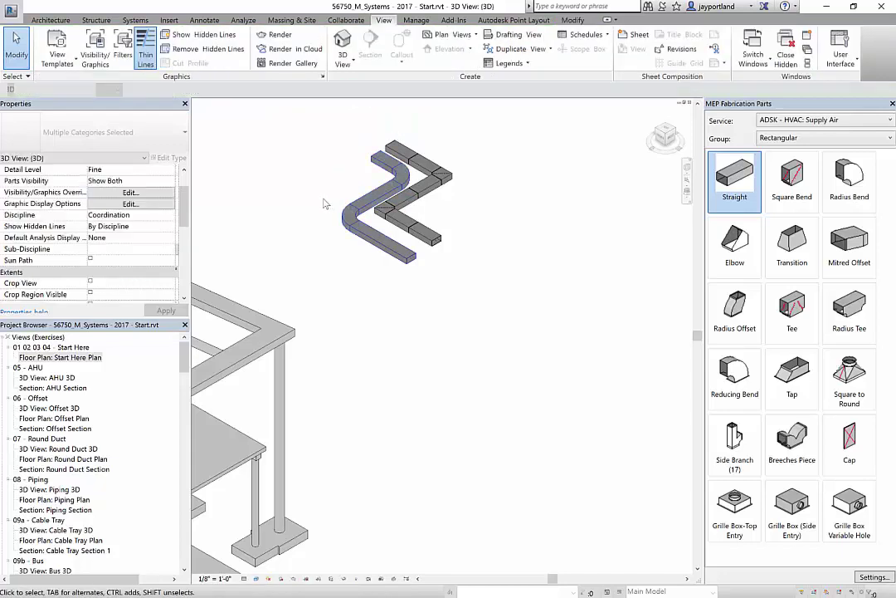
Start a new rectangular duct at the open end of the generic run and set its offset to 13'.
{"action": "scroll", "coordinate": [427, 274], "scroll_direction": "up", "scroll_amount": 3}
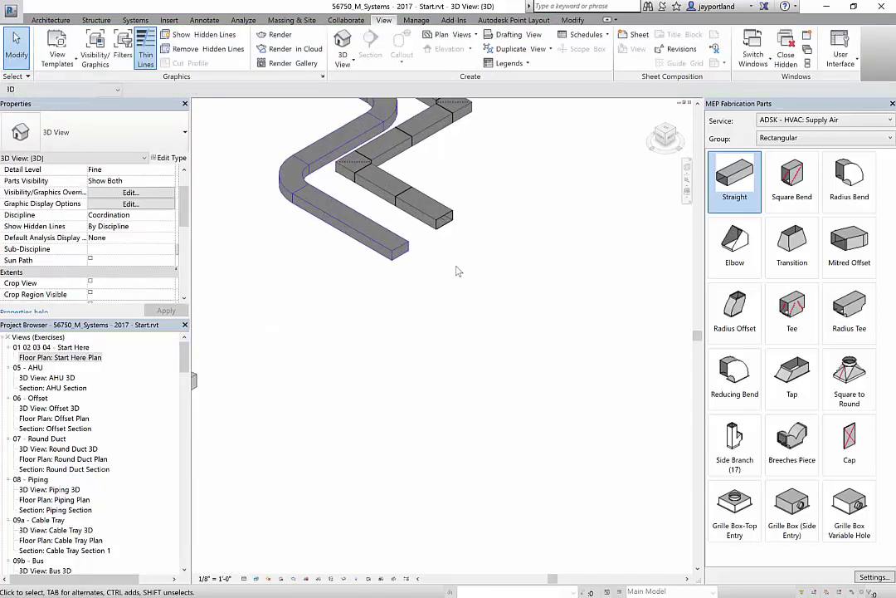
{"action": "scroll", "coordinate": [465, 264], "scroll_direction": "up", "scroll_amount": 3}
{"action": "scroll", "coordinate": [446, 291], "scroll_direction": "down", "scroll_amount": 1}
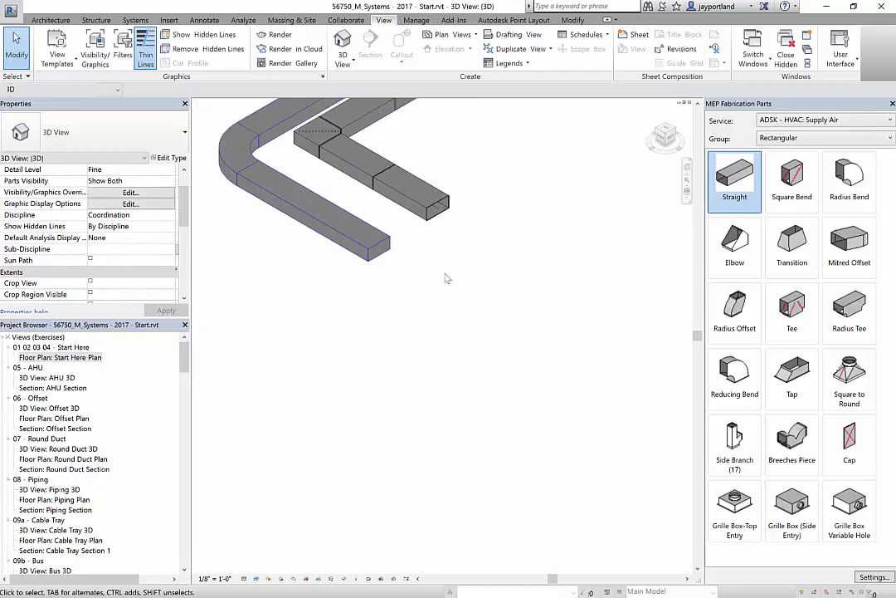
{"action": "left_click", "coordinate": [358, 242]}
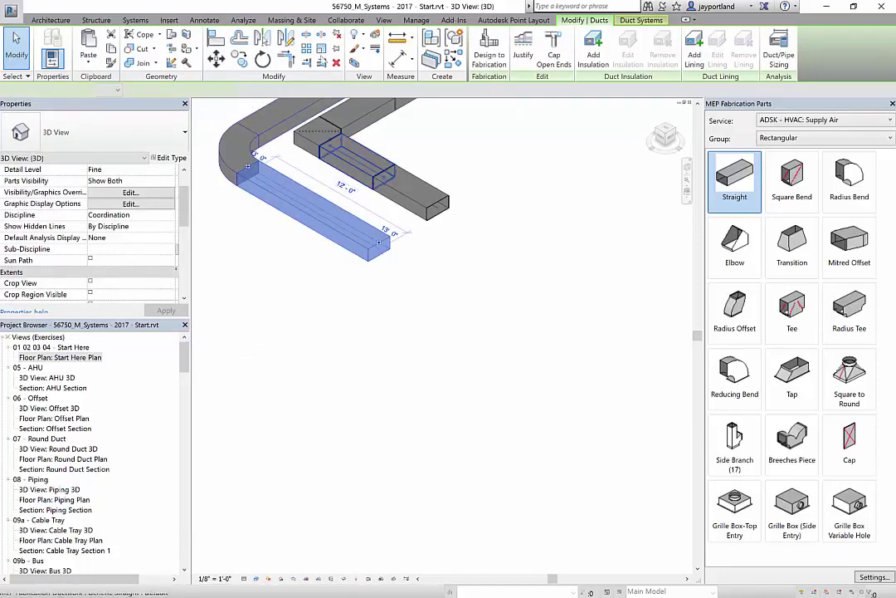
{"action": "left_click", "coordinate": [134, 21]}
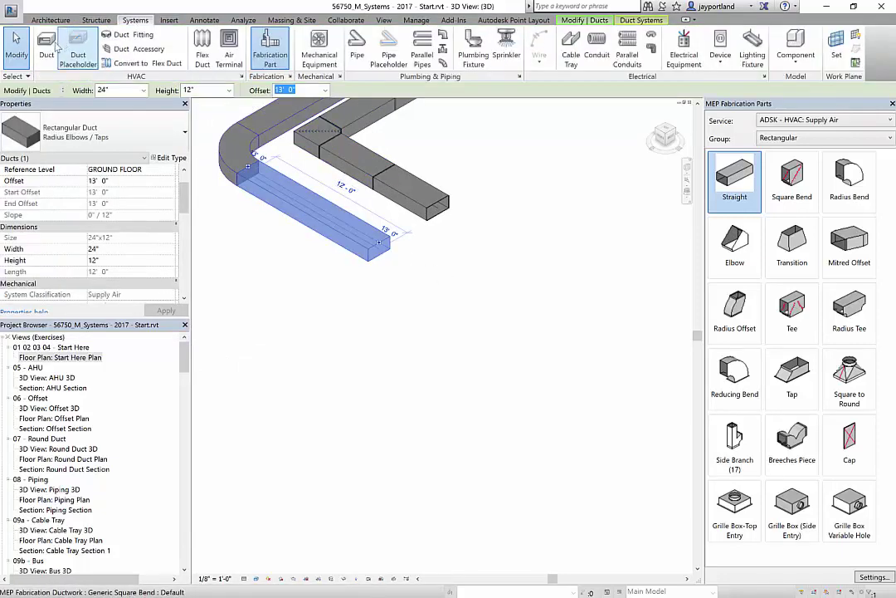
{"action": "key", "text": "d"}
{"action": "key", "text": "t"}
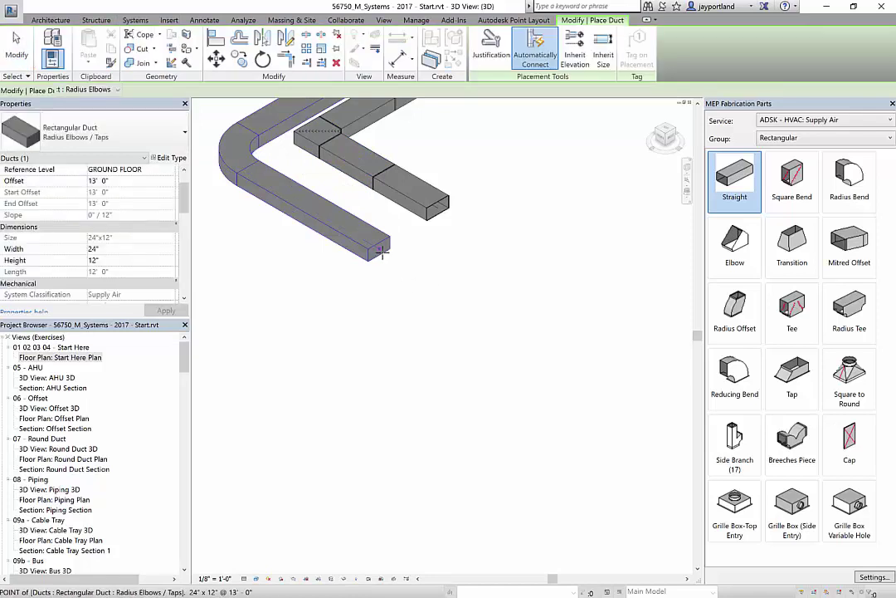
{"action": "left_click", "coordinate": [381, 249]}
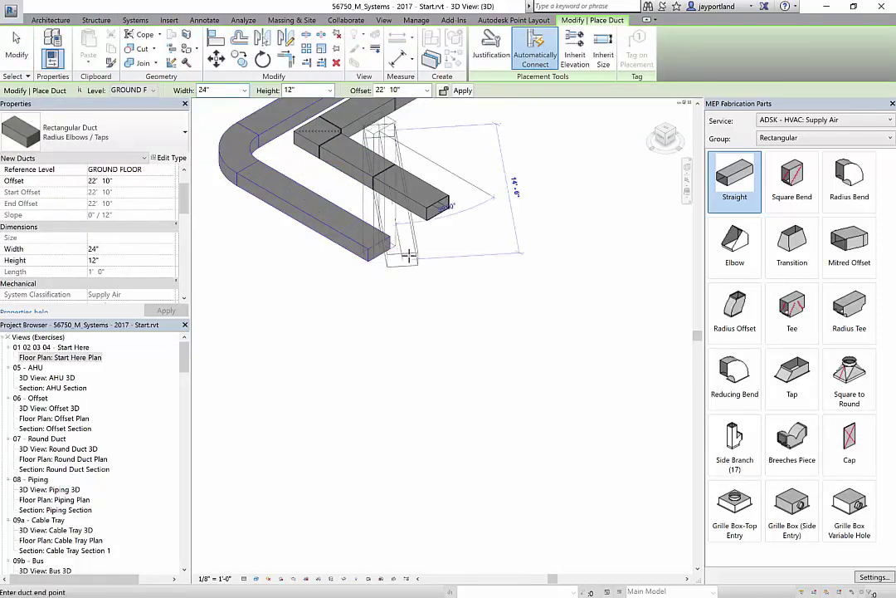
{"action": "left_click", "coordinate": [417, 90]}
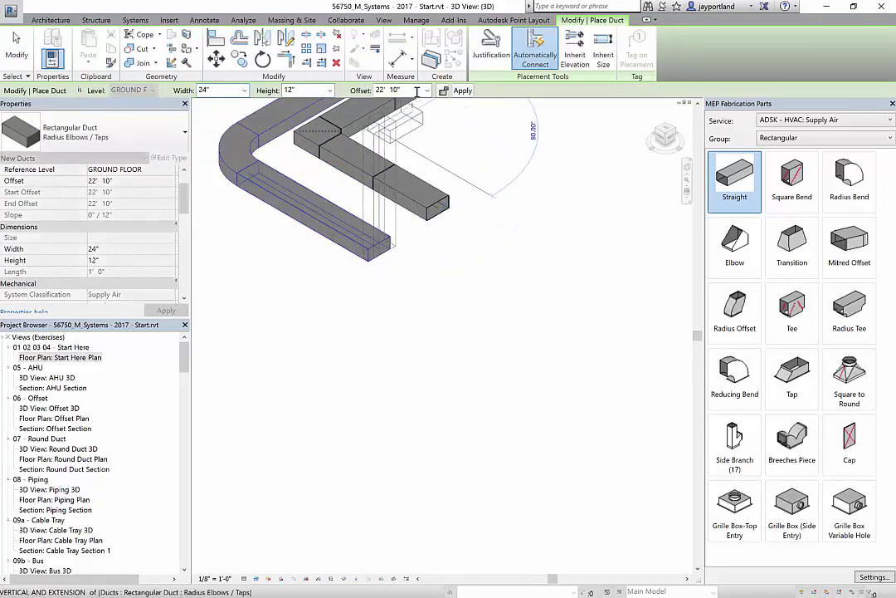
{"action": "left_click", "coordinate": [417, 91]}
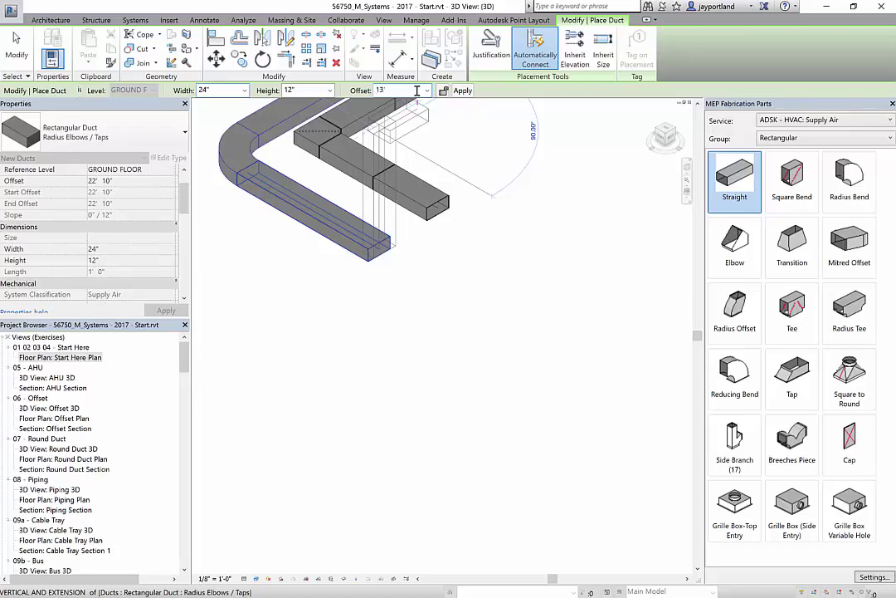
{"action": "type", "text": "13'"}
{"action": "key", "text": "Return"}
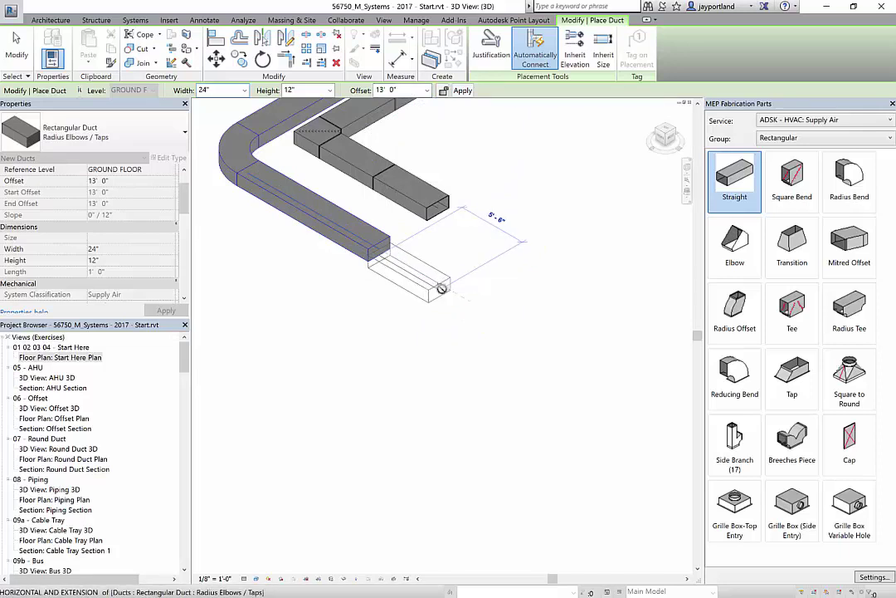
Set the new rectangular duct's offset to 13' 6" while placing it from the open end of the generic run.
{"action": "left_click", "coordinate": [402, 89]}
{"action": "left_click", "coordinate": [389, 89]}
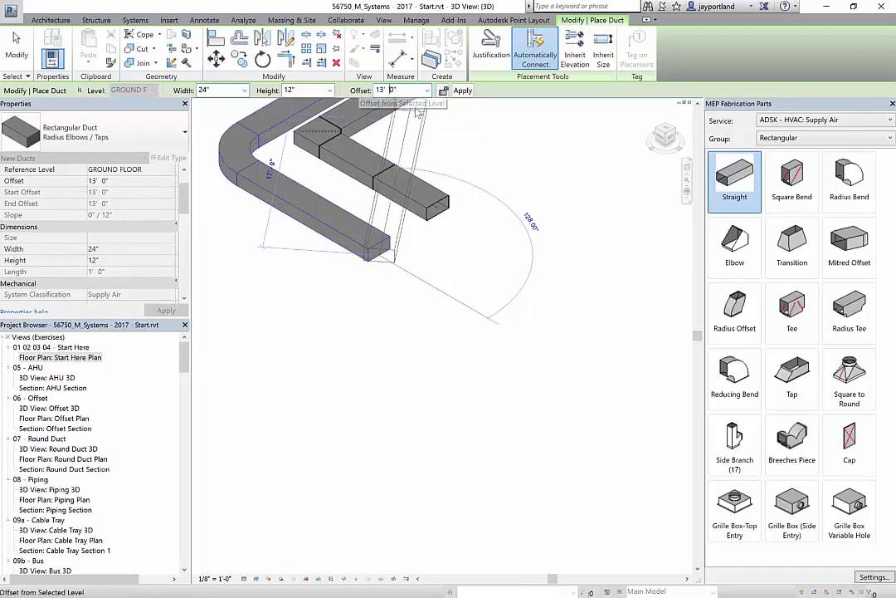
{"action": "type", "text": "1"}
{"action": "key", "text": "Return"}
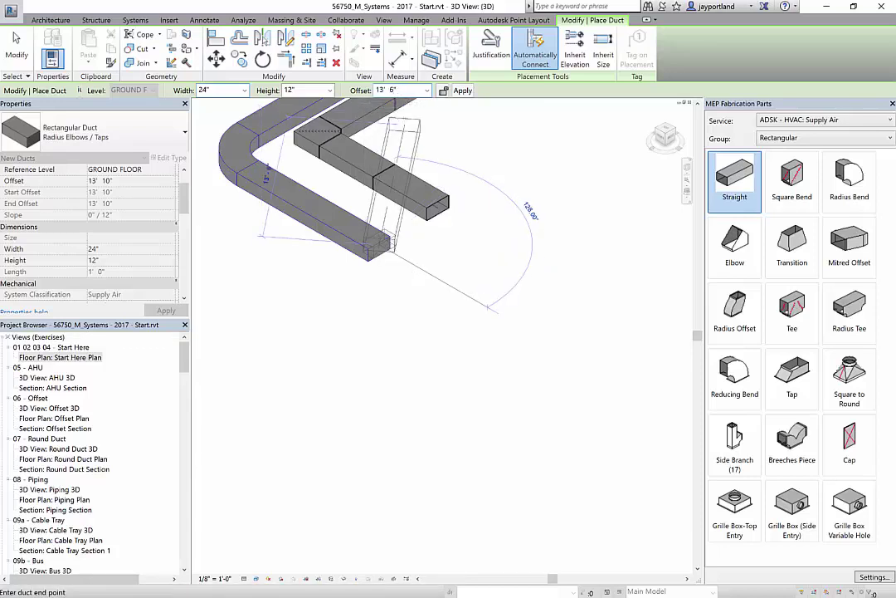
{"action": "left_click", "coordinate": [429, 264]}
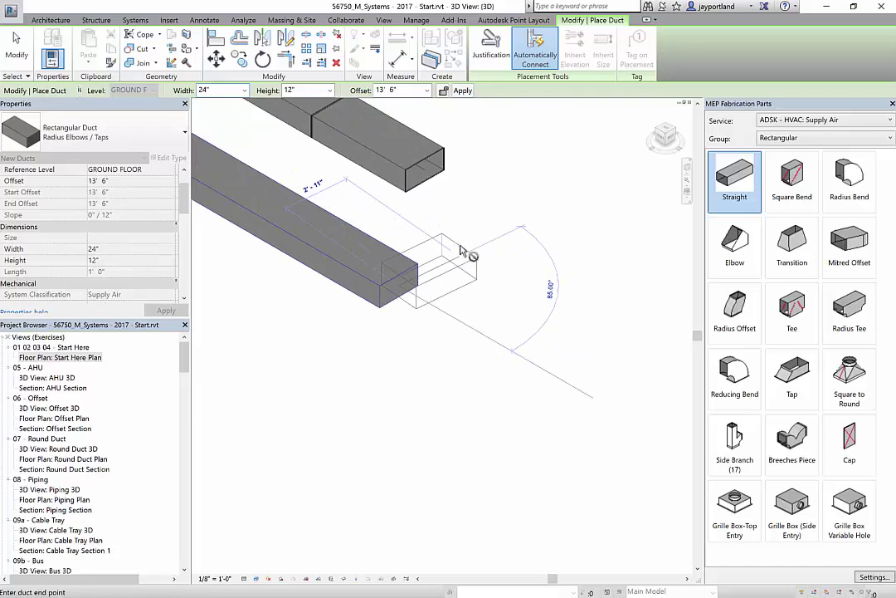
Extend the generic run with a duct turned 90° toward the fabrication run, about 1' 3" long beyond its elbow, and finish placement.
{"action": "scroll", "coordinate": [461, 245], "scroll_direction": "up", "scroll_amount": 5}
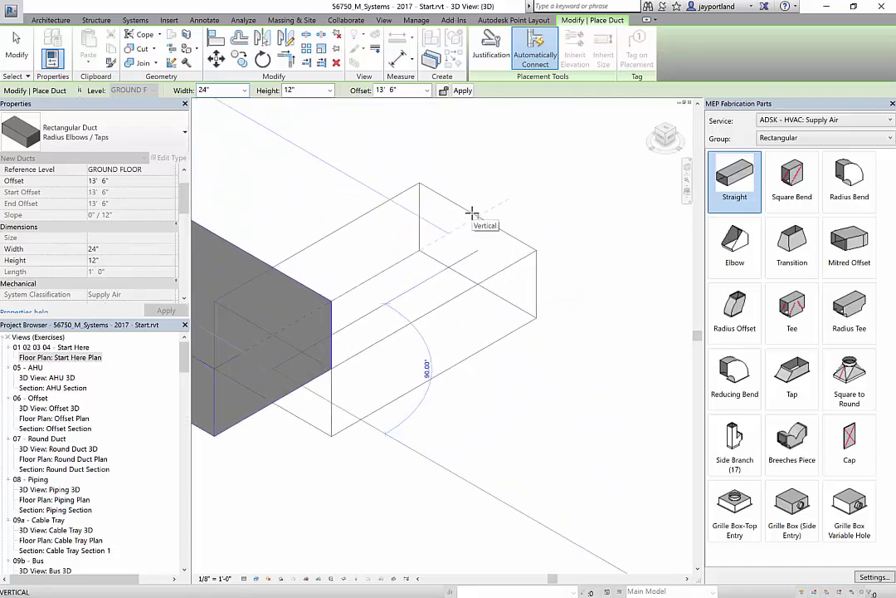
{"action": "mouse_move", "coordinate": [472, 213]}
{"action": "left_mouse_down"}
{"action": "mouse_move", "coordinate": [511, 191]}
{"action": "mouse_move", "coordinate": [308, 297]}
{"action": "mouse_move", "coordinate": [262, 332]}
{"action": "mouse_move", "coordinate": [283, 335]}
{"action": "mouse_move", "coordinate": [390, 289]}
{"action": "mouse_move", "coordinate": [513, 207]}
{"action": "left_mouse_up"}
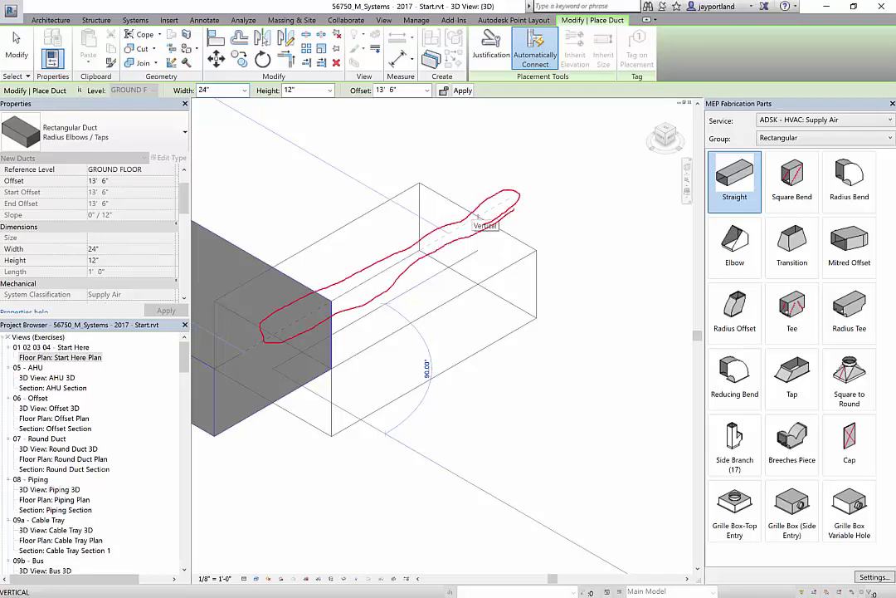
{"action": "key", "text": "Escape"}
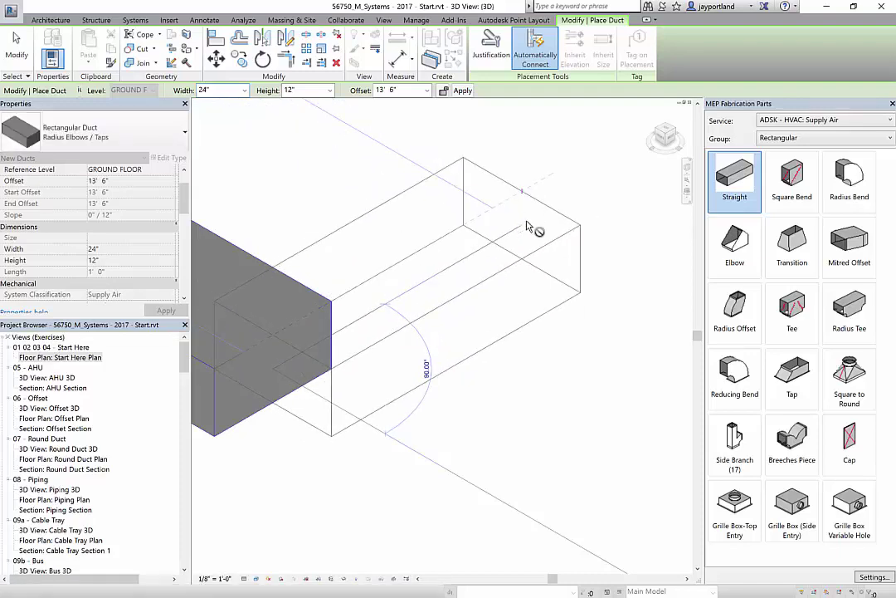
{"action": "left_click", "coordinate": [562, 317]}
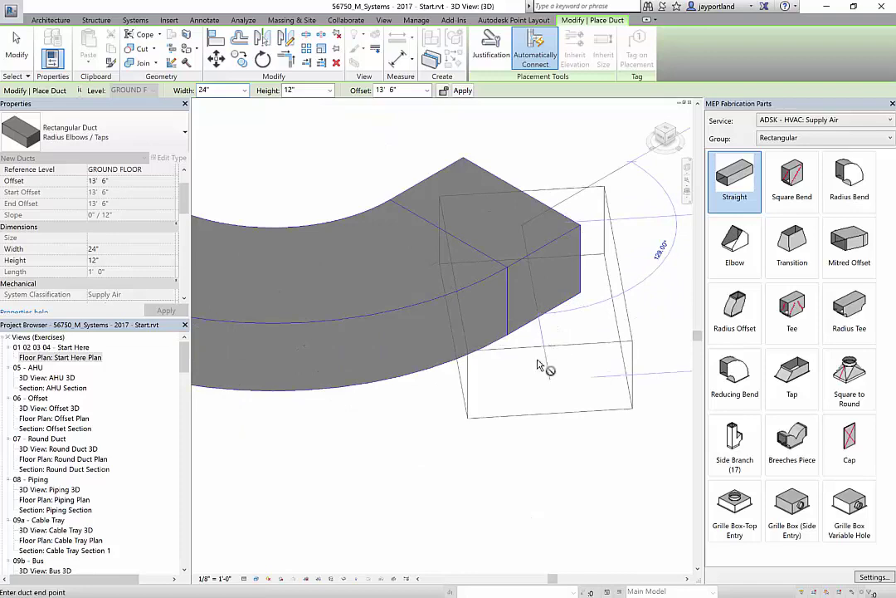
{"action": "key", "text": "Escape"}
{"action": "key", "text": "Escape"}
{"action": "scroll", "coordinate": [555, 358], "scroll_direction": "down", "scroll_amount": 2}
{"action": "scroll", "coordinate": [553, 360], "scroll_direction": "down", "scroll_amount": 2}
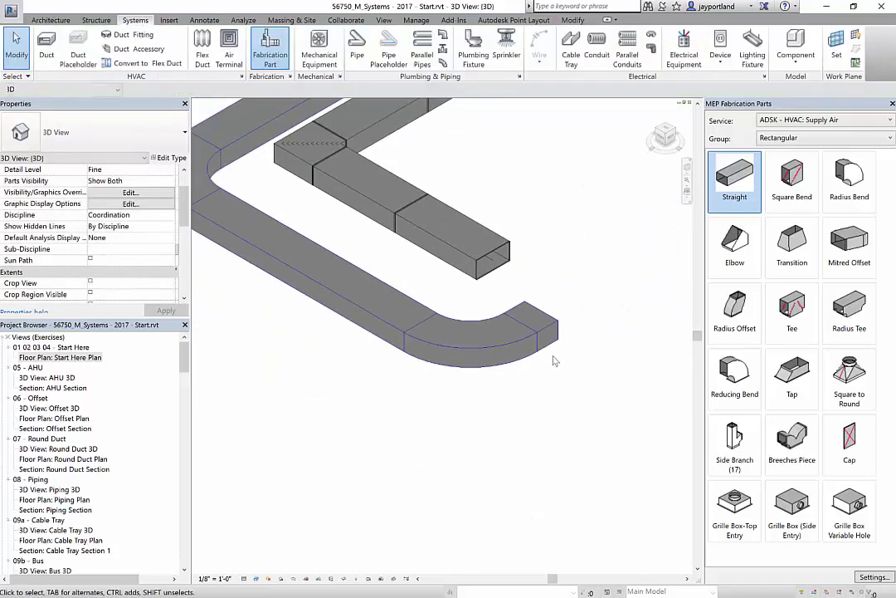
{"action": "scroll", "coordinate": [555, 360], "scroll_direction": "down", "scroll_amount": 1}
{"action": "middle_click_drag", "start_coordinate": [556, 383], "coordinate": [534, 398]}
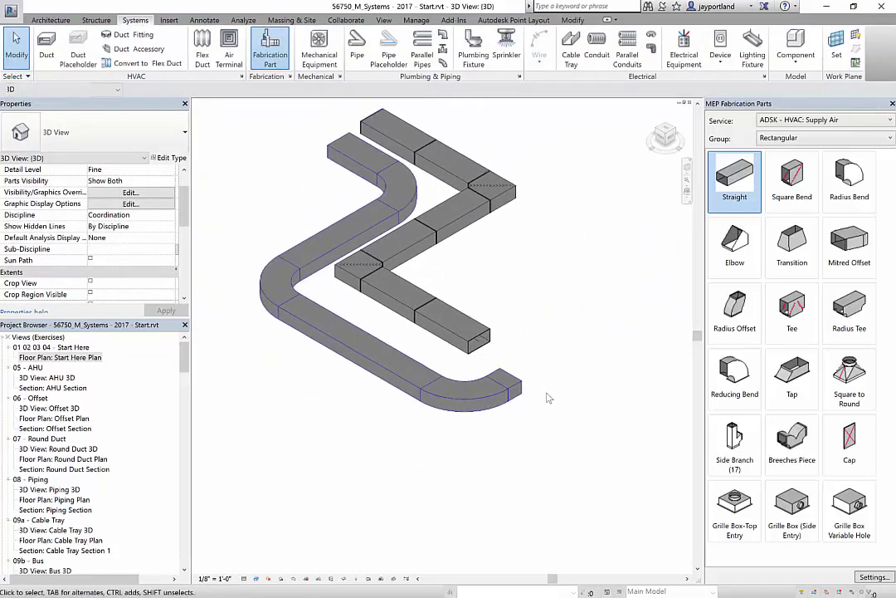
{"action": "left_click", "coordinate": [501, 371]}
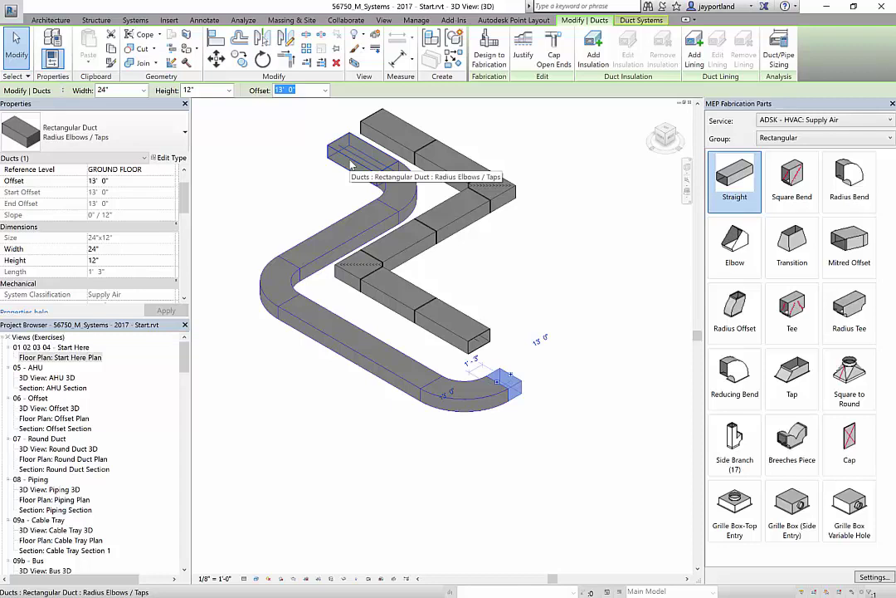
{"action": "key", "text": "Tab"}
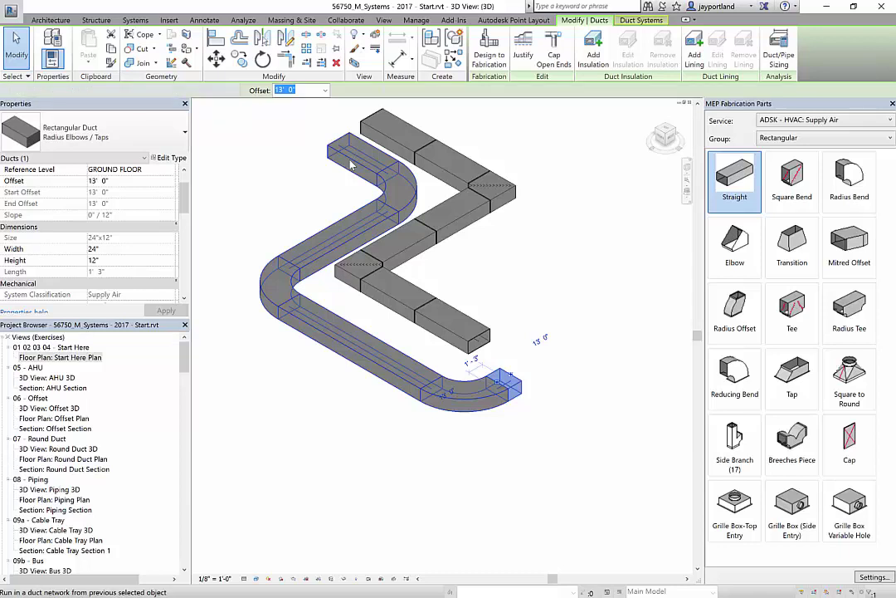
{"action": "left_click", "coordinate": [350, 165]}
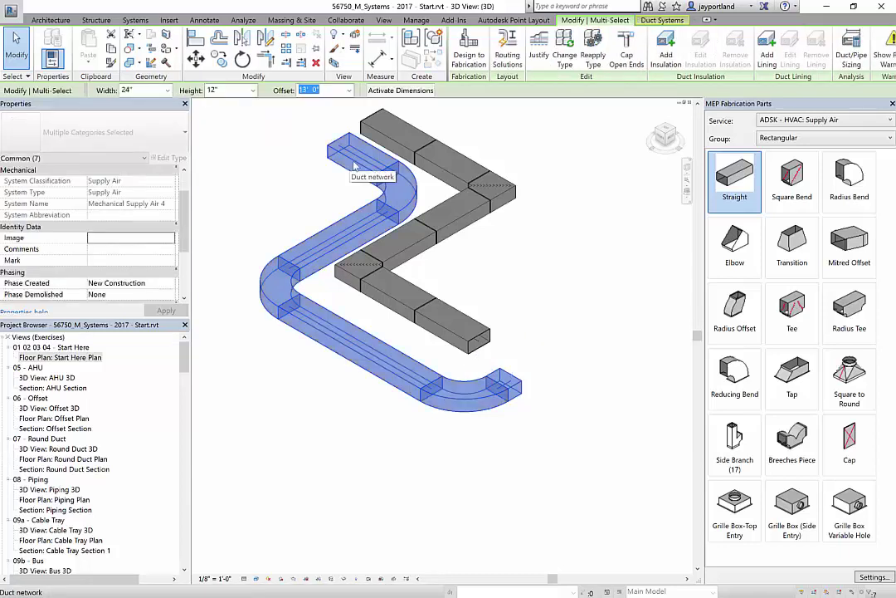
{"action": "key", "text": "Escape"}
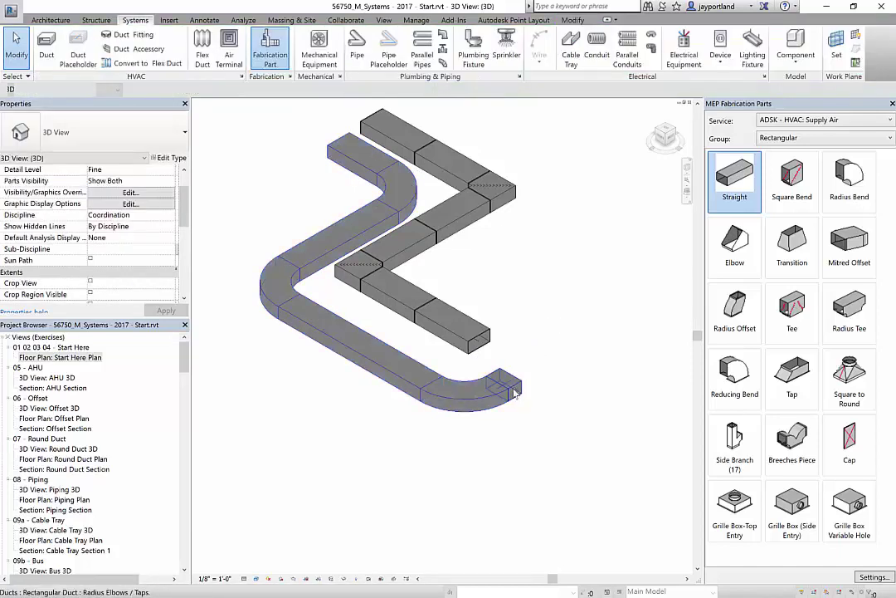
Select the whole generic duct run and convert it with Design to Fabrication using the ADSK - HVAC: Supply Air service.
{"action": "left_click", "coordinate": [511, 386]}
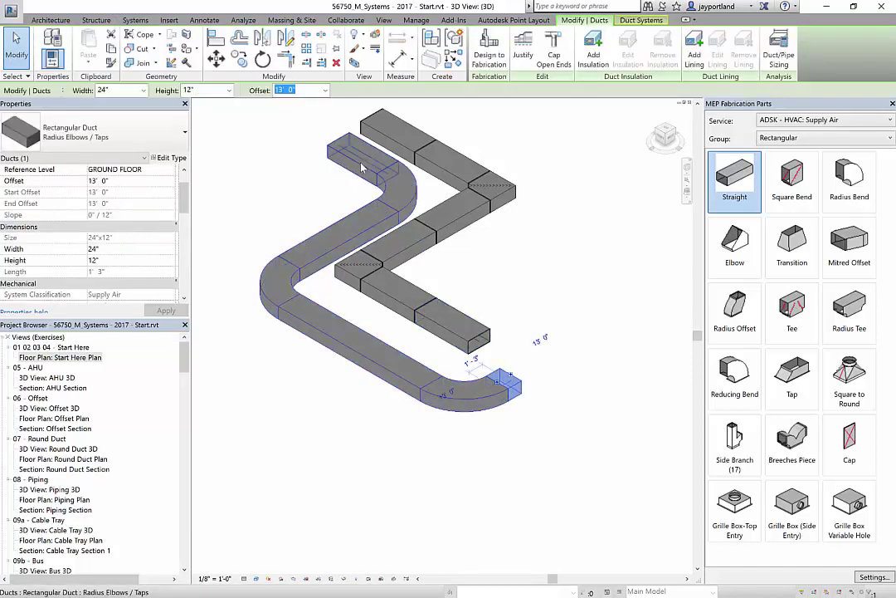
{"action": "key", "text": "Tab"}
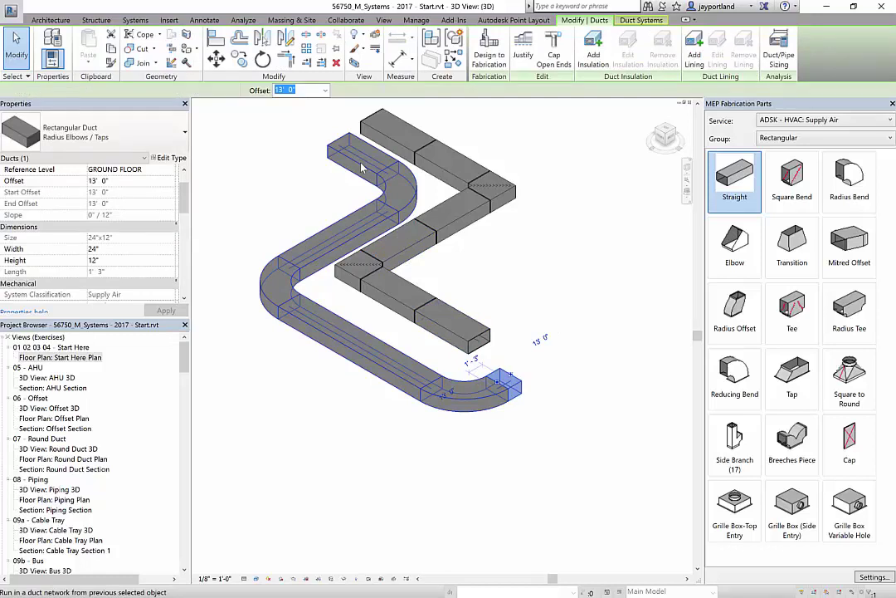
{"action": "left_click", "coordinate": [361, 168]}
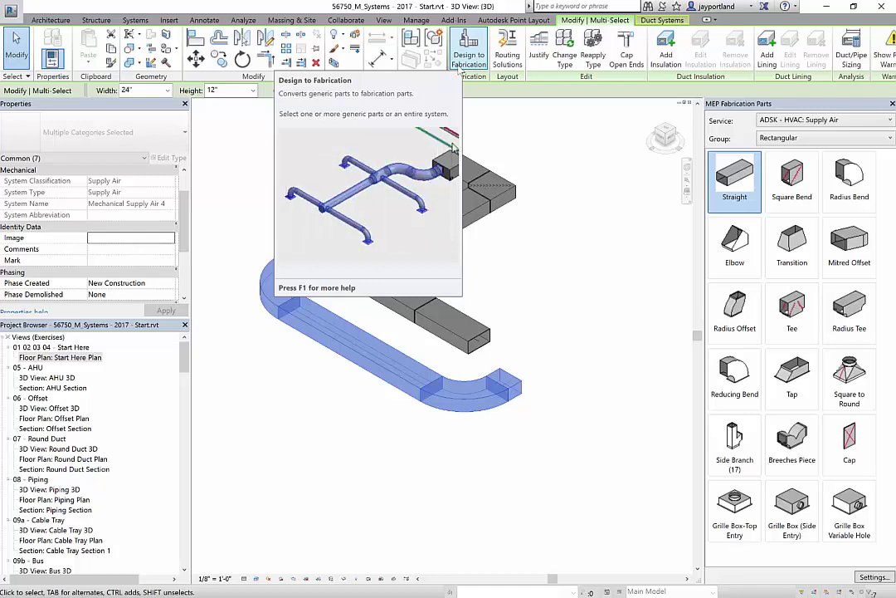
{"action": "left_click", "coordinate": [460, 70]}
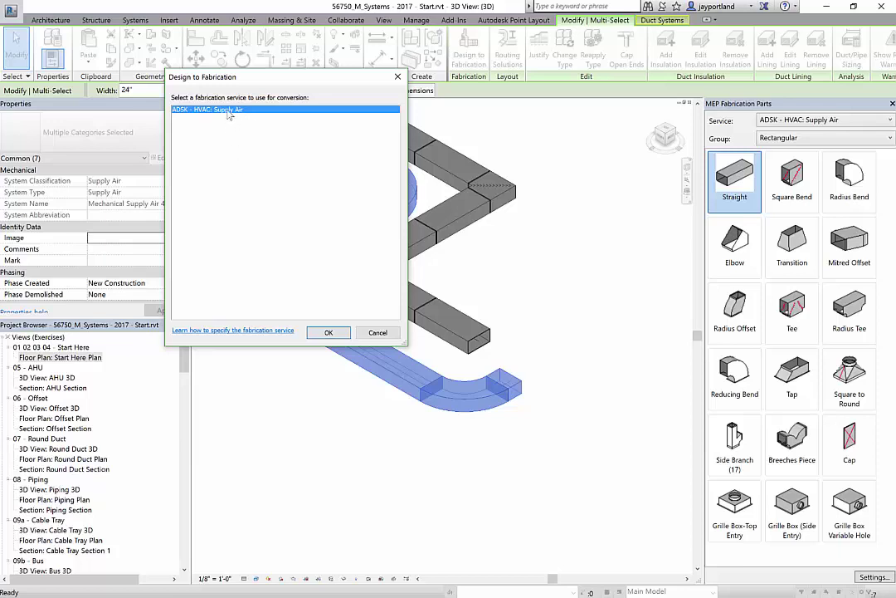
{"action": "left_click", "coordinate": [328, 332]}
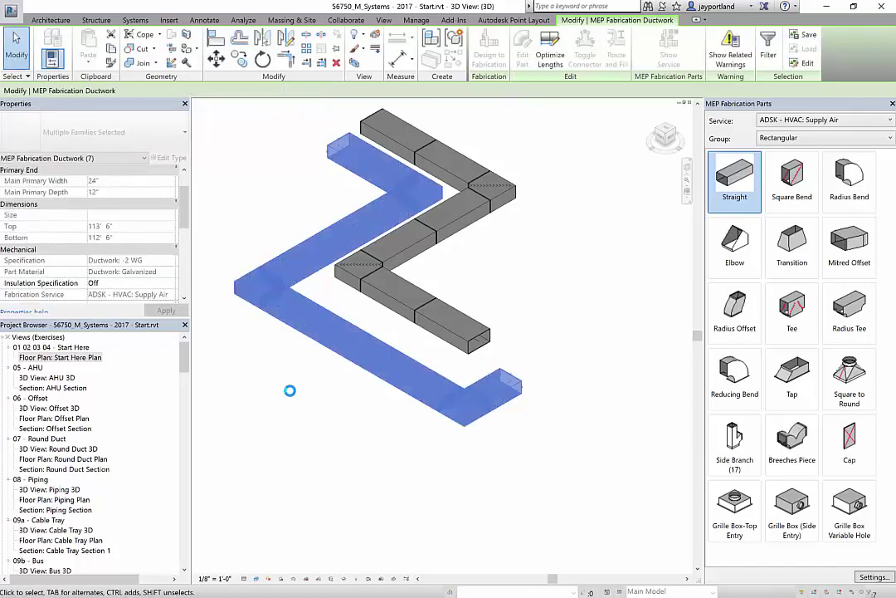
{"action": "left_click", "coordinate": [289, 390]}
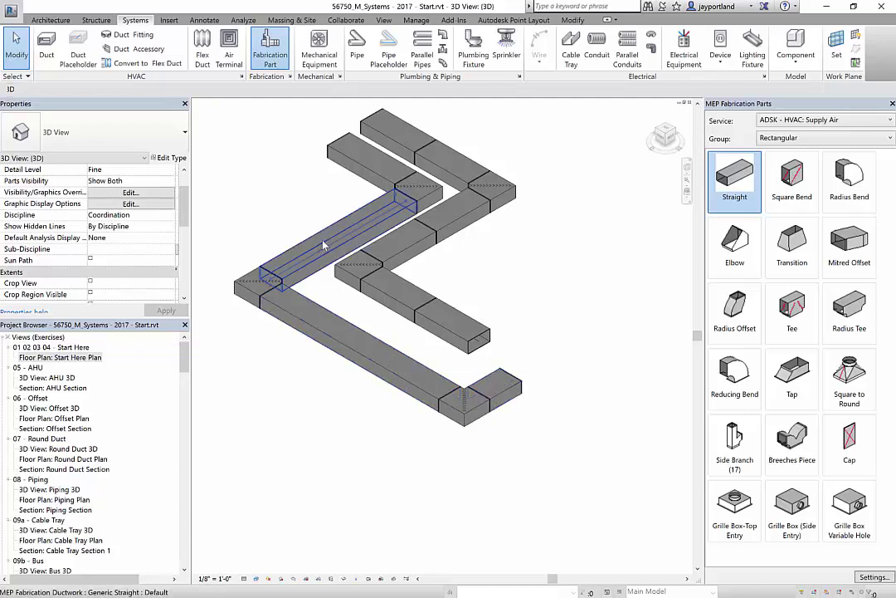
Check the length of the converted run's middle straight, and apply Optimize Lengths to the entire converted run.
{"action": "left_click", "coordinate": [347, 249]}
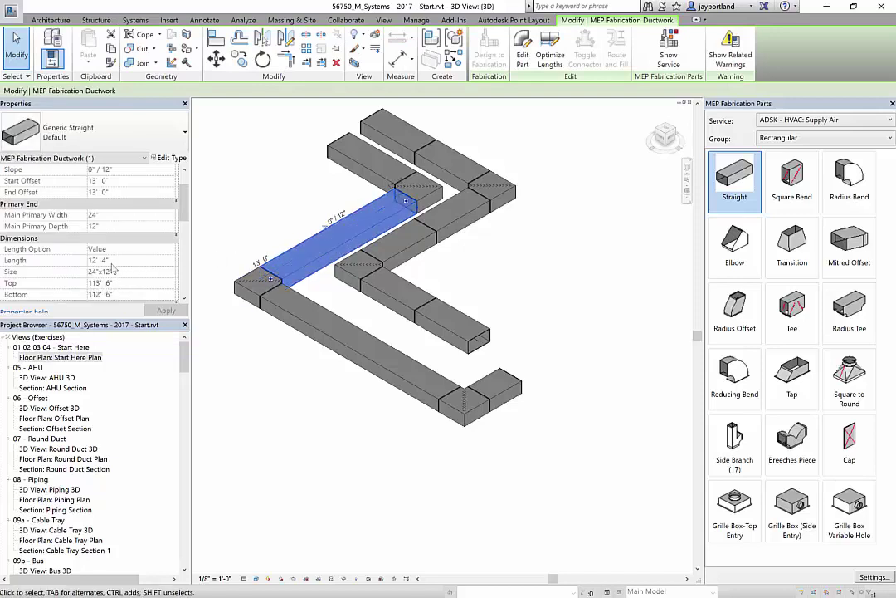
{"action": "left_click", "coordinate": [362, 171]}
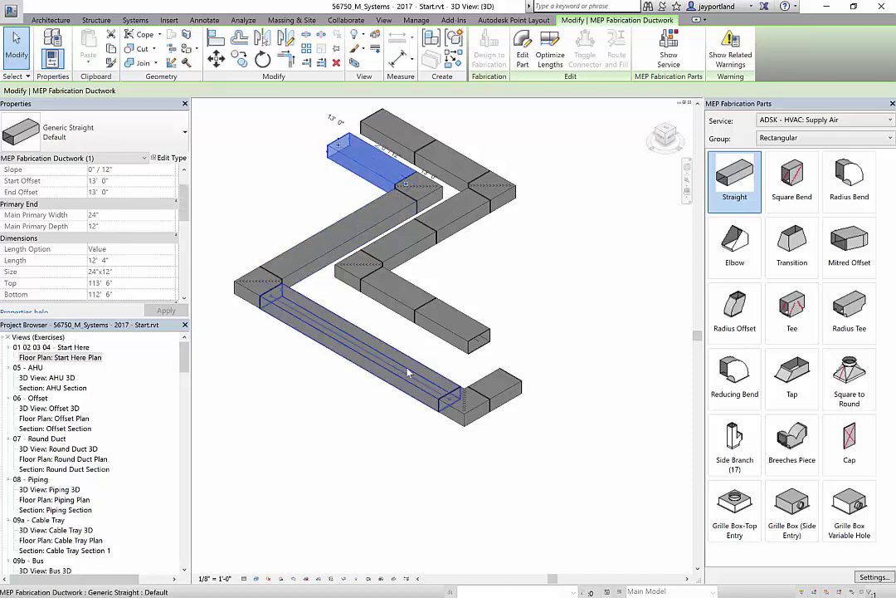
{"action": "key", "text": "Tab"}
{"action": "left_click", "coordinate": [509, 386]}
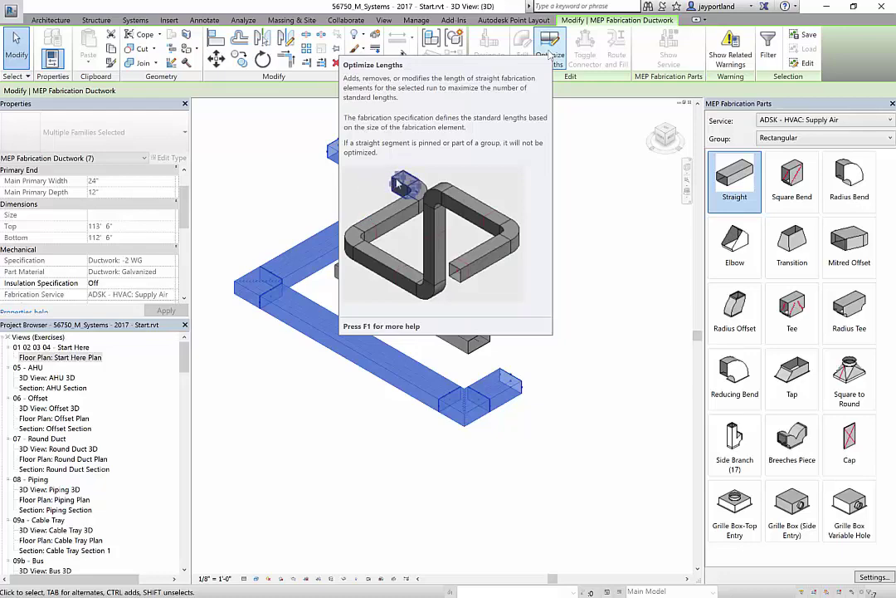
{"action": "left_click", "coordinate": [548, 50]}
{"action": "left_click", "coordinate": [569, 213]}
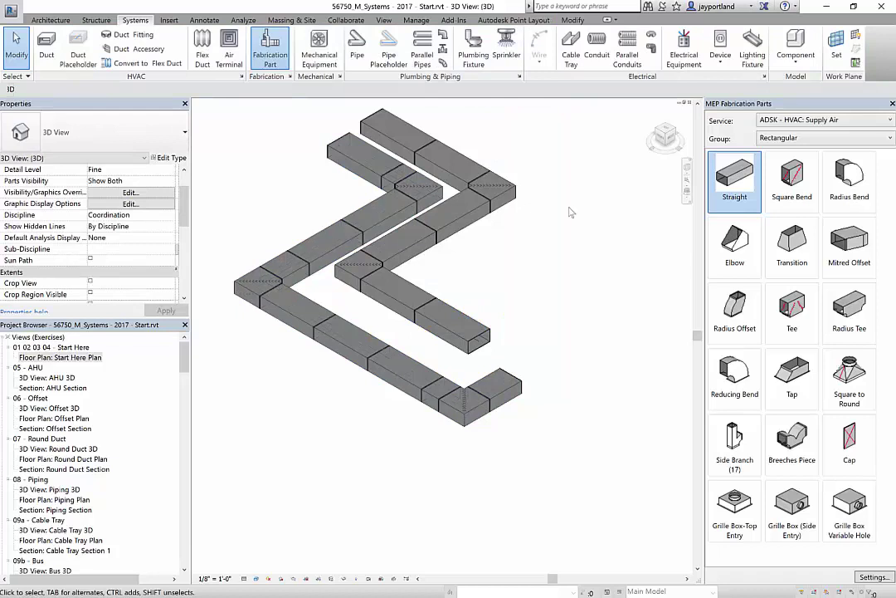